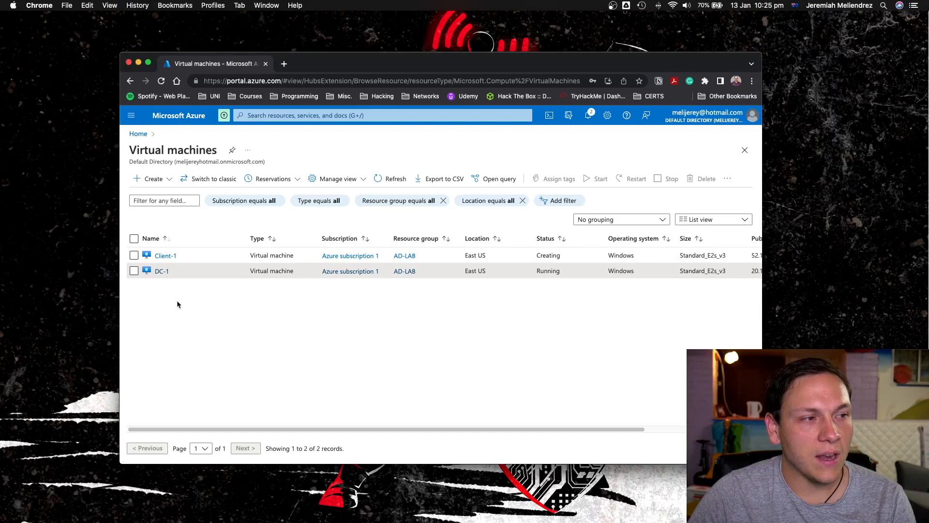
Open the ipconfig1 IP configuration of the network interface attached to the DC-1 virtual machine.
{"action": "left_click", "coordinate": [162, 272]}
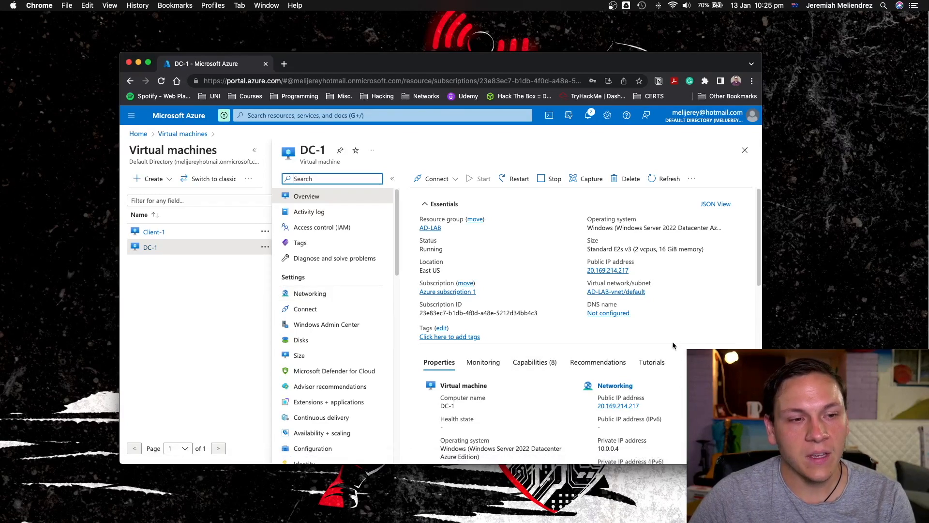
{"action": "scroll", "coordinate": [672, 342], "scroll_direction": "down", "scroll_amount": 3}
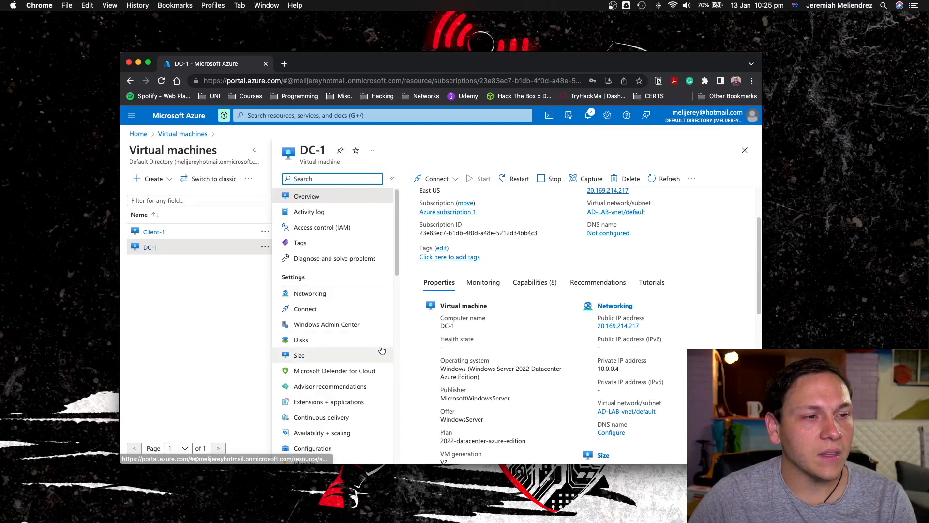
{"action": "left_click", "coordinate": [354, 294]}
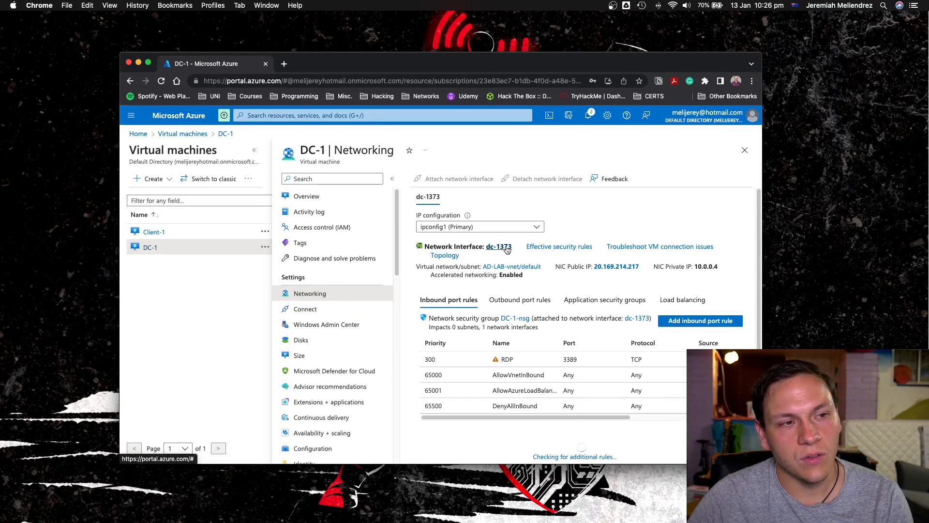
{"action": "left_click", "coordinate": [508, 249]}
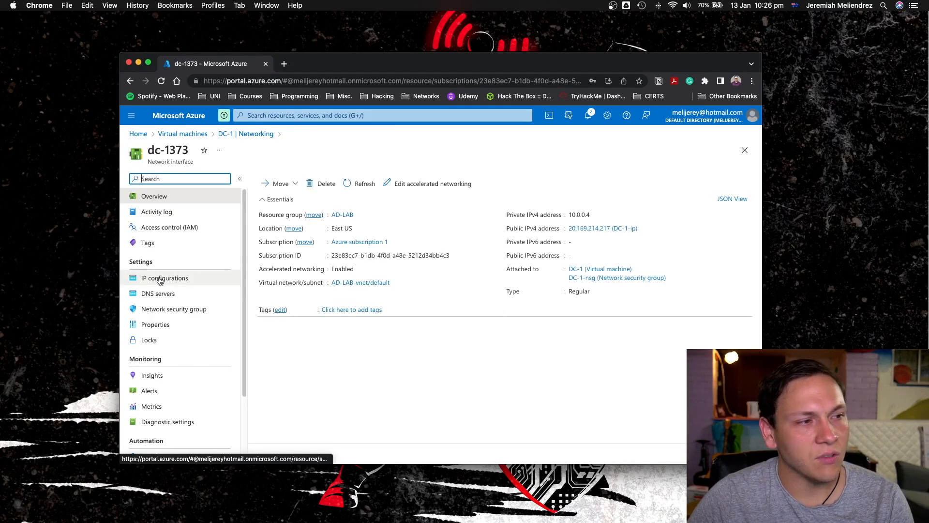
{"action": "left_click", "coordinate": [160, 280]}
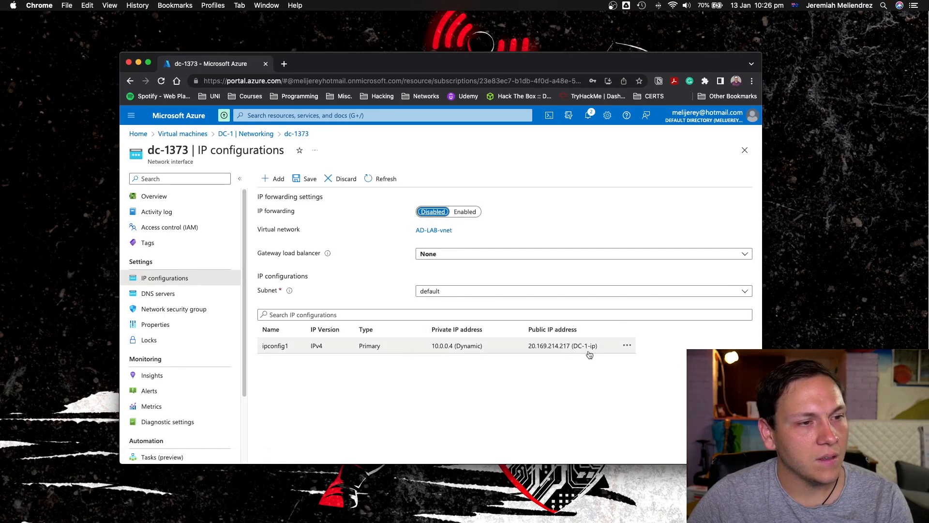
{"action": "left_click", "coordinate": [369, 345]}
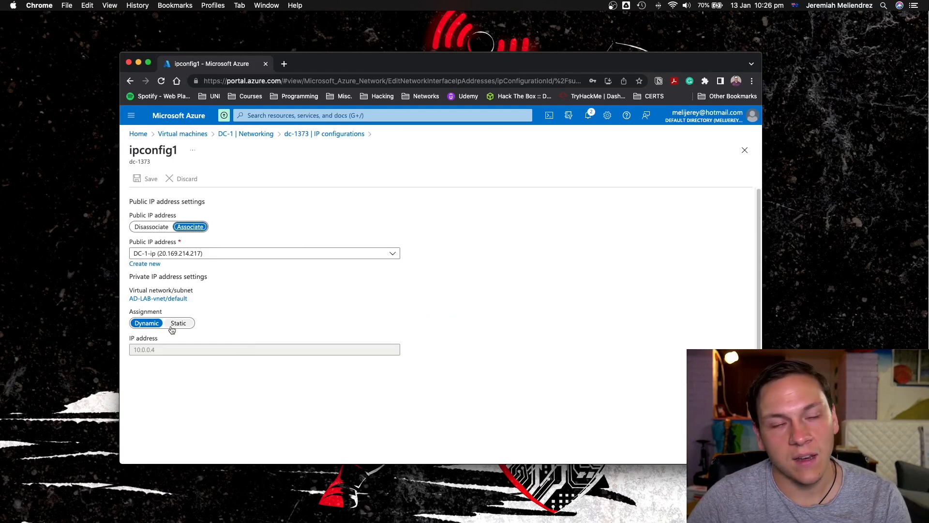
Set the private IP address assignment to Static, keep the address 10.0.0.4, and save the IP configuration.
{"action": "left_click", "coordinate": [173, 326]}
{"action": "left_click", "coordinate": [159, 349]}
{"action": "left_click_drag", "start_coordinate": [159, 349], "coordinate": [127, 347]}
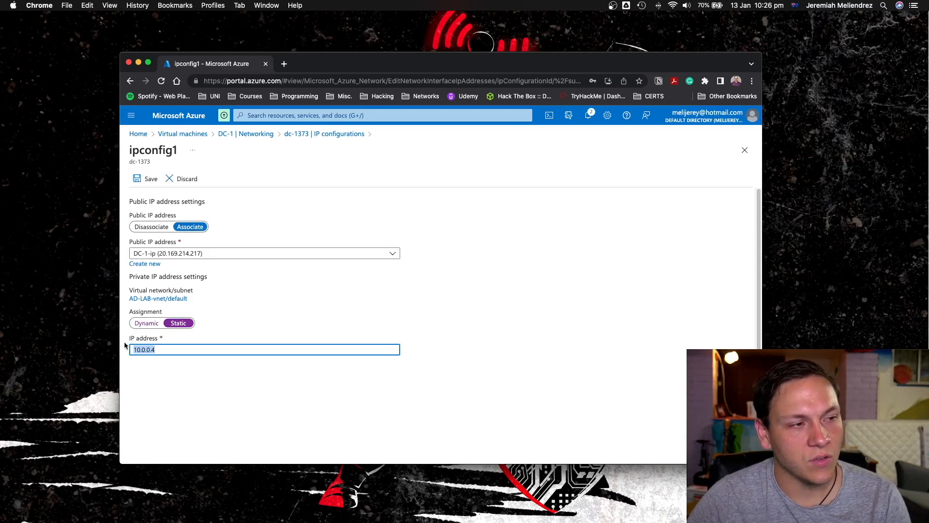
{"action": "left_click", "coordinate": [290, 331]}
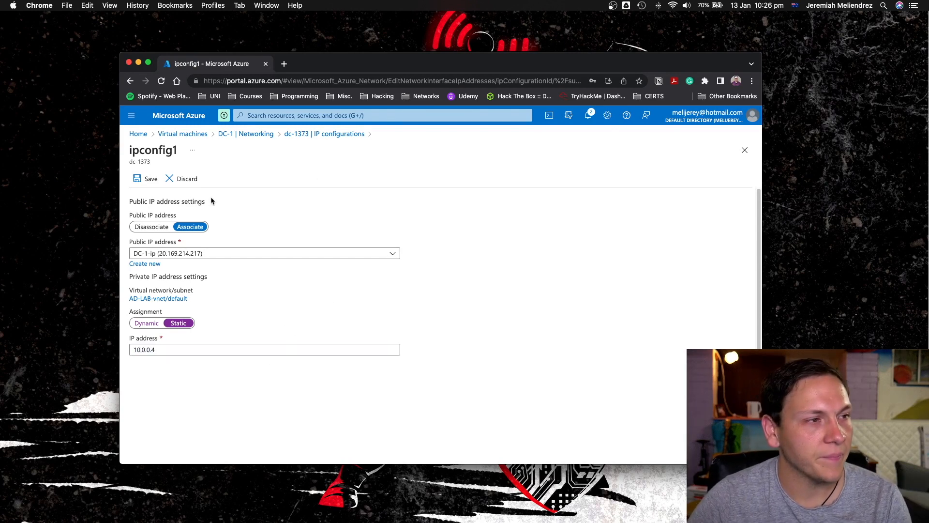
{"action": "left_click", "coordinate": [148, 178]}
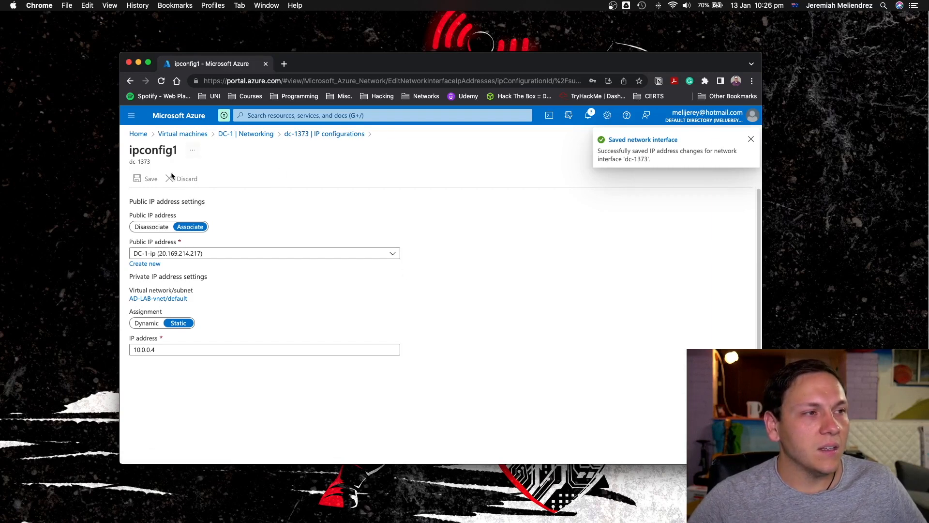
Return to the DC-1 virtual machine's overview and copy its public IP address.
{"action": "left_click", "coordinate": [220, 135]}
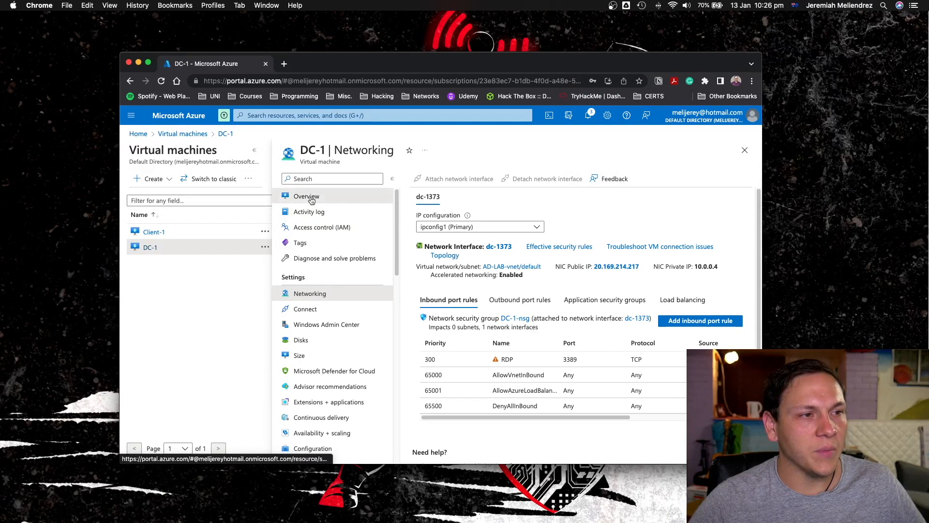
{"action": "left_click", "coordinate": [329, 198]}
{"action": "left_click", "coordinate": [635, 272]}
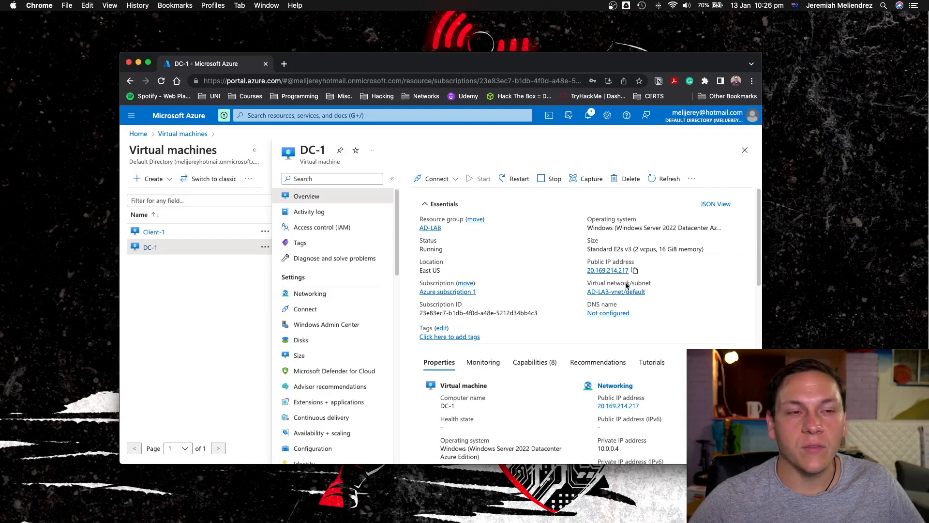
Switch to Microsoft Remote Desktop and save the DC-1 connection with the PC name 20.169.214.217.
{"action": "mouse_move", "coordinate": [471, 519]}
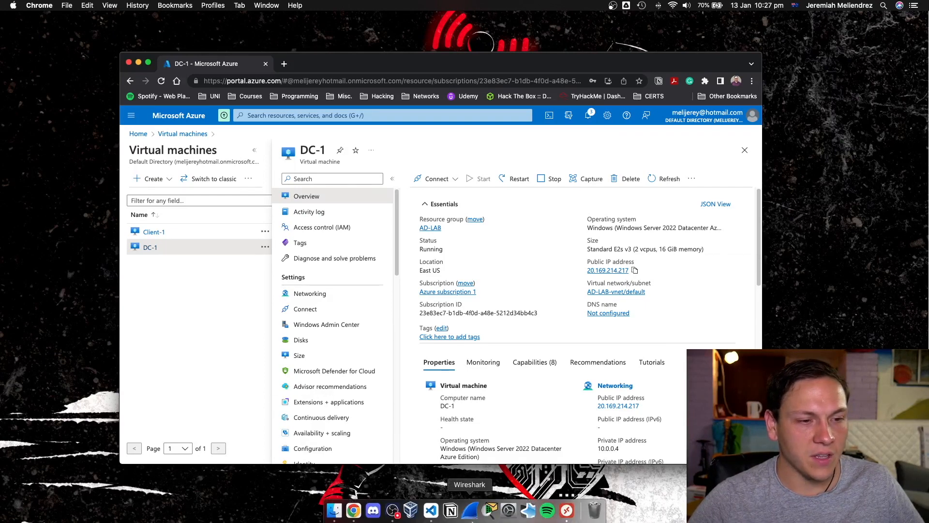
{"action": "left_click", "coordinate": [567, 510]}
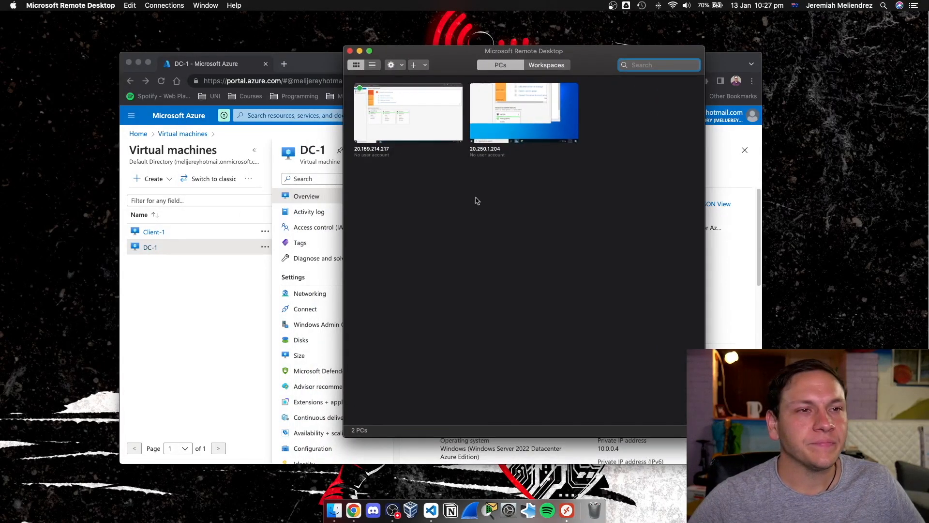
{"action": "left_click", "coordinate": [454, 134]}
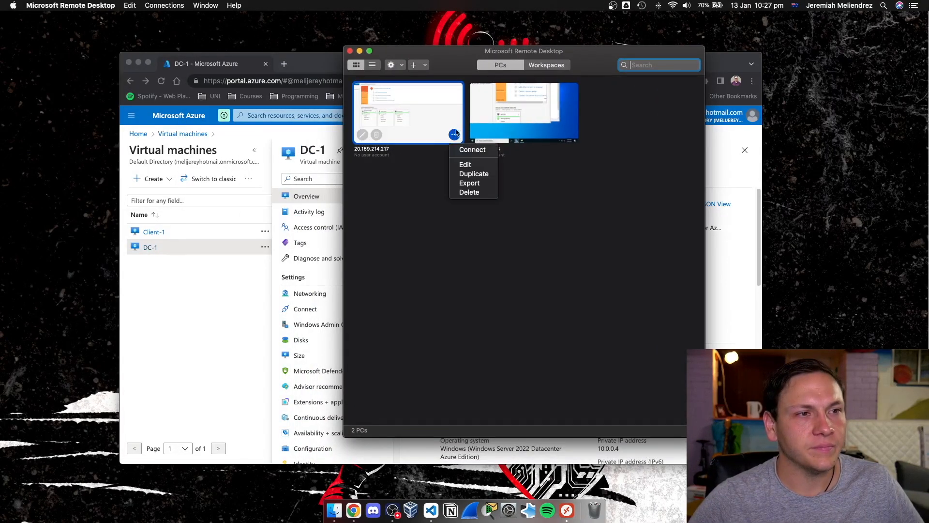
{"action": "left_click", "coordinate": [469, 165]}
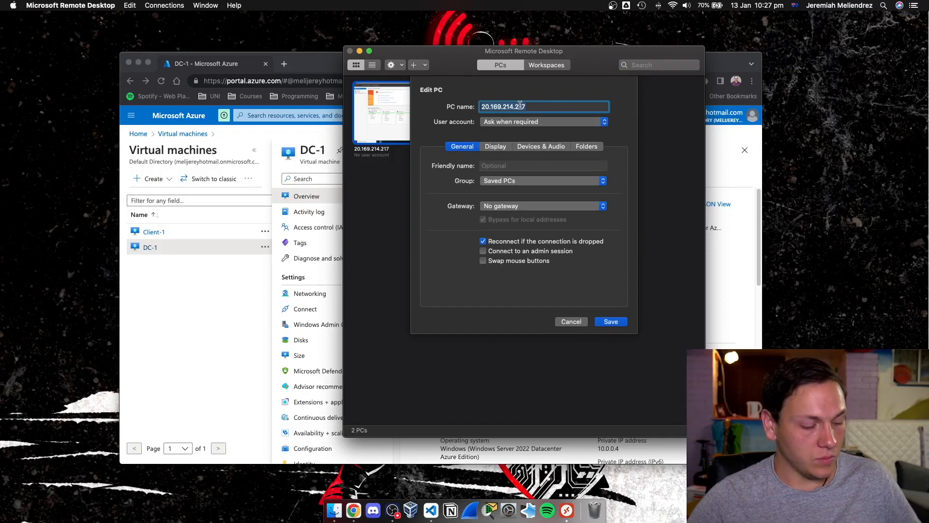
{"action": "left_click", "coordinate": [610, 322]}
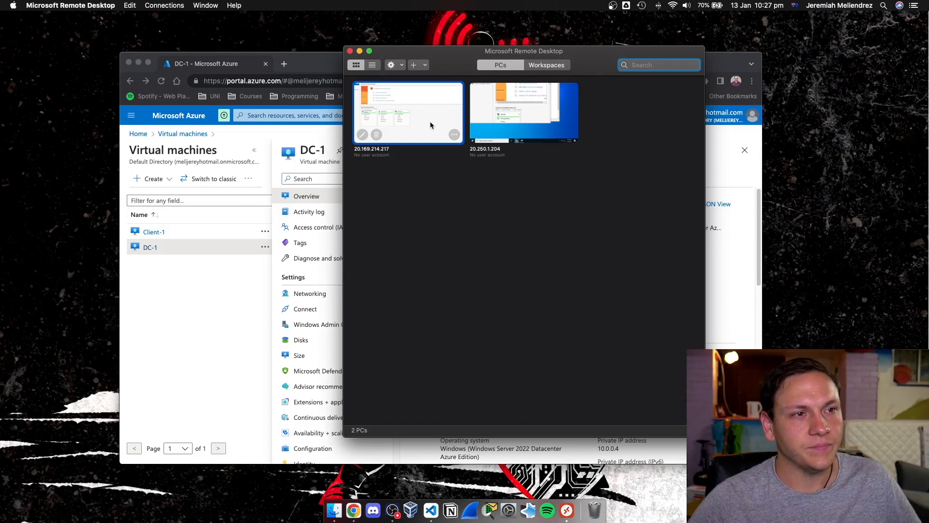
Connect to the 20.169.214.217 PC as labuser with the account password and accept the unverified certificate.
{"action": "double_click", "coordinate": [430, 125]}
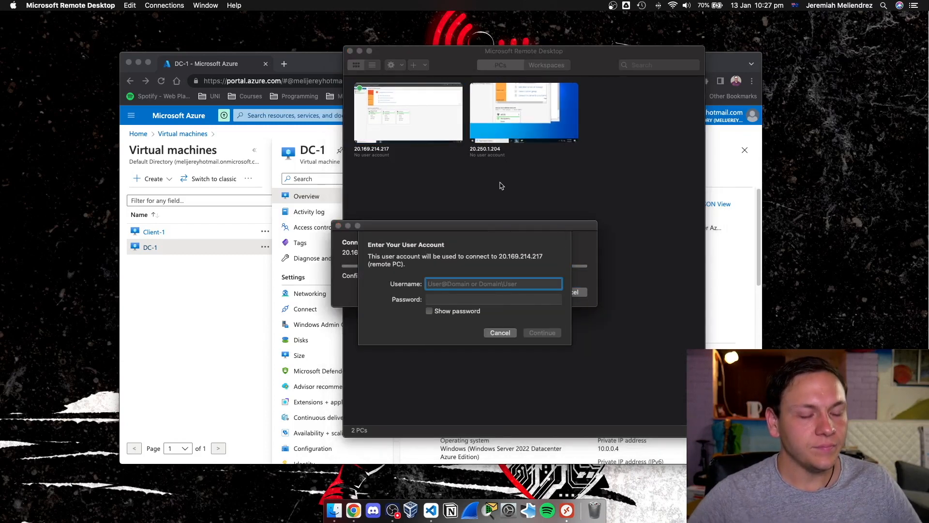
{"action": "type", "text": "labuser"}
{"action": "key", "text": "Tab"}
{"action": "type", "text": "•••••••••••"}
{"action": "key", "text": "Return"}
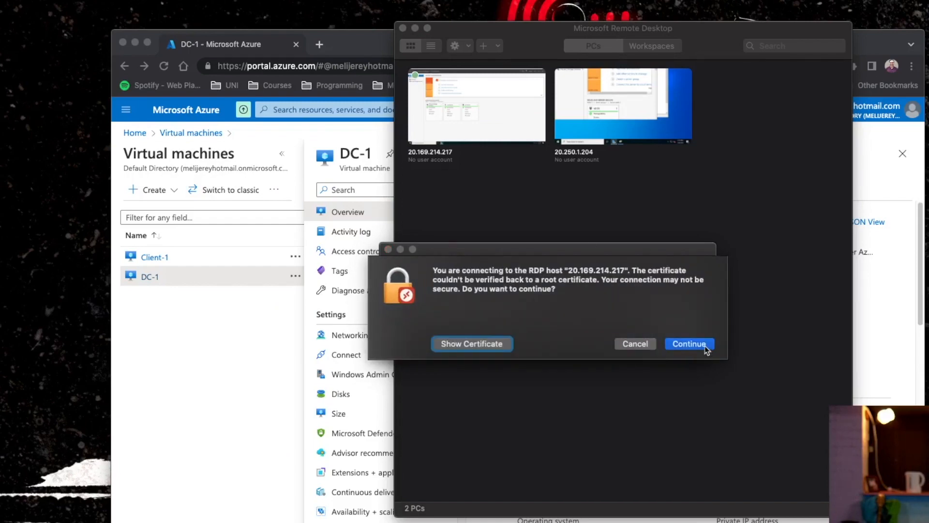
{"action": "left_click", "coordinate": [689, 344]}
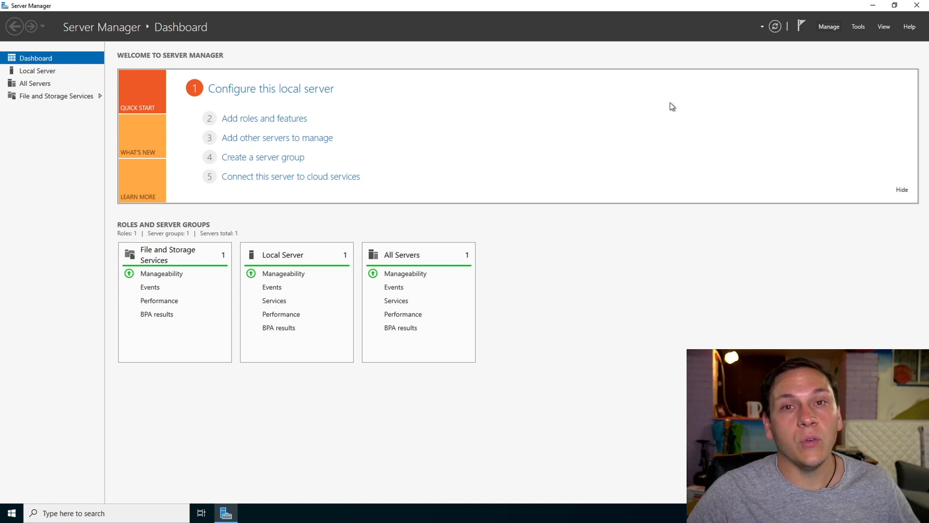
Start adding roles and features with a role-based or feature-based installation and DC-1 as the destination server.
{"action": "left_click", "coordinate": [837, 26]}
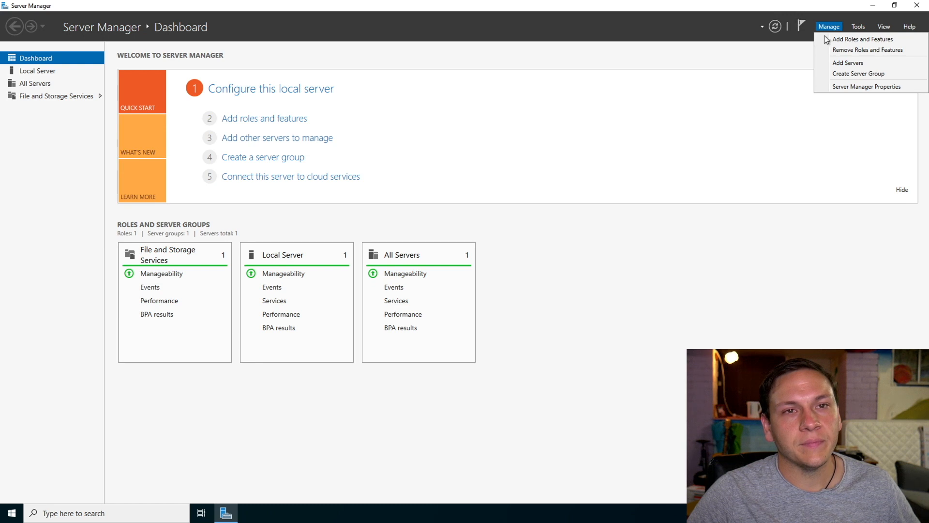
{"action": "left_click", "coordinate": [857, 42]}
{"action": "left_click_drag", "start_coordinate": [350, 109], "coordinate": [461, 115]}
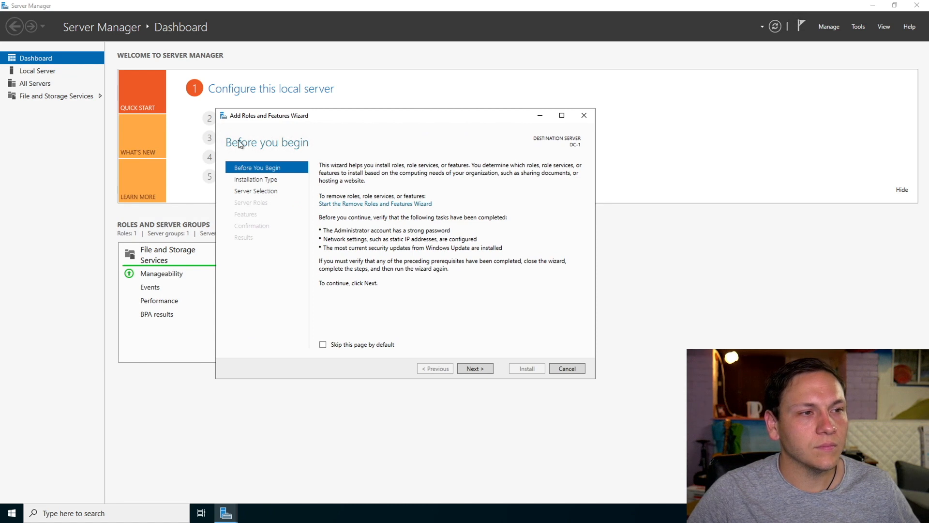
{"action": "left_click", "coordinate": [469, 369]}
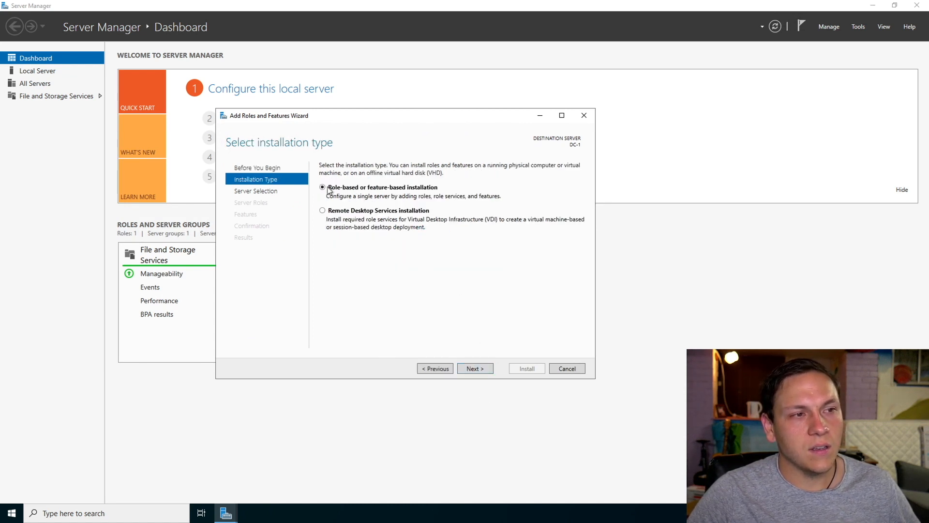
{"action": "left_click", "coordinate": [479, 371]}
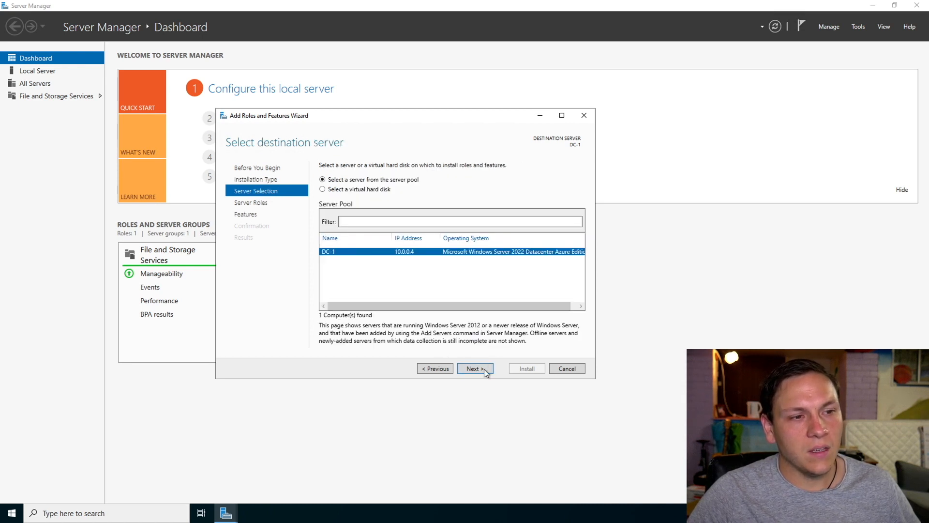
{"action": "left_click", "coordinate": [484, 369]}
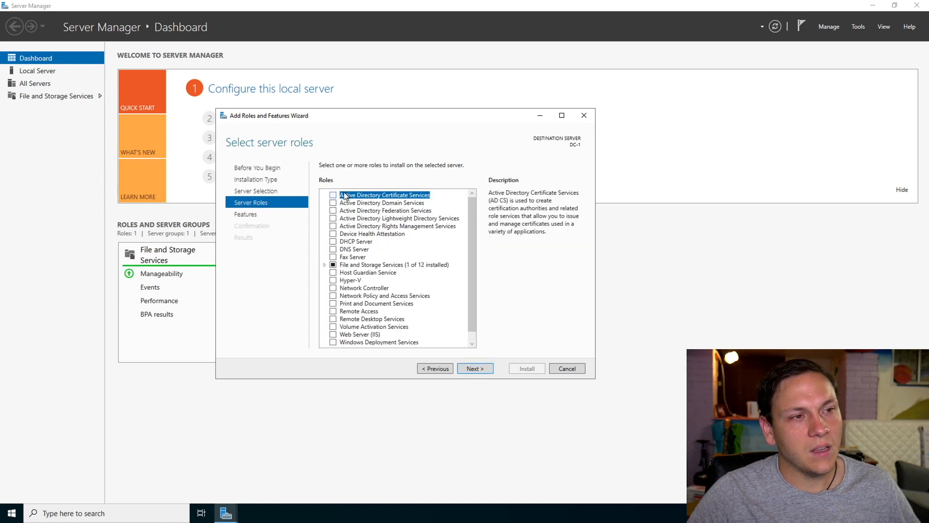
Select the Active Directory Domain Services role together with its required features and management tools.
{"action": "left_click", "coordinate": [333, 202]}
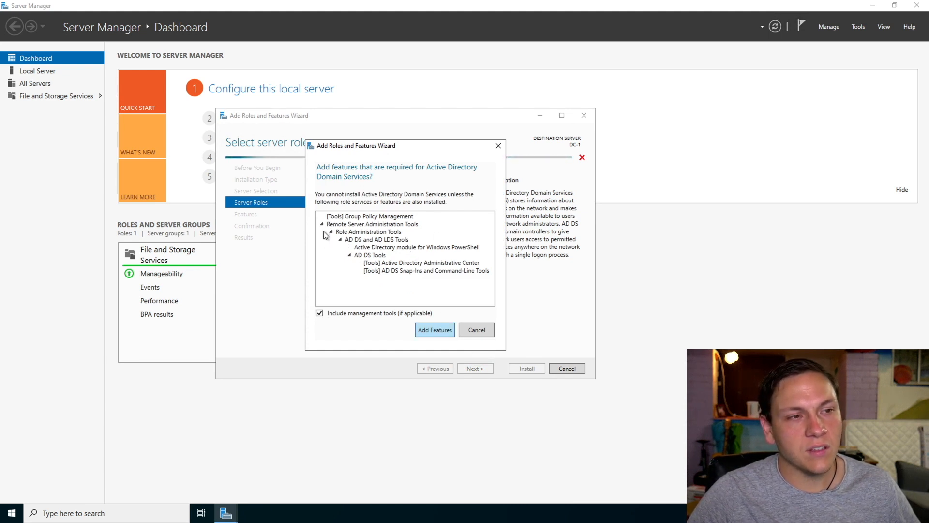
{"action": "left_click", "coordinate": [437, 331]}
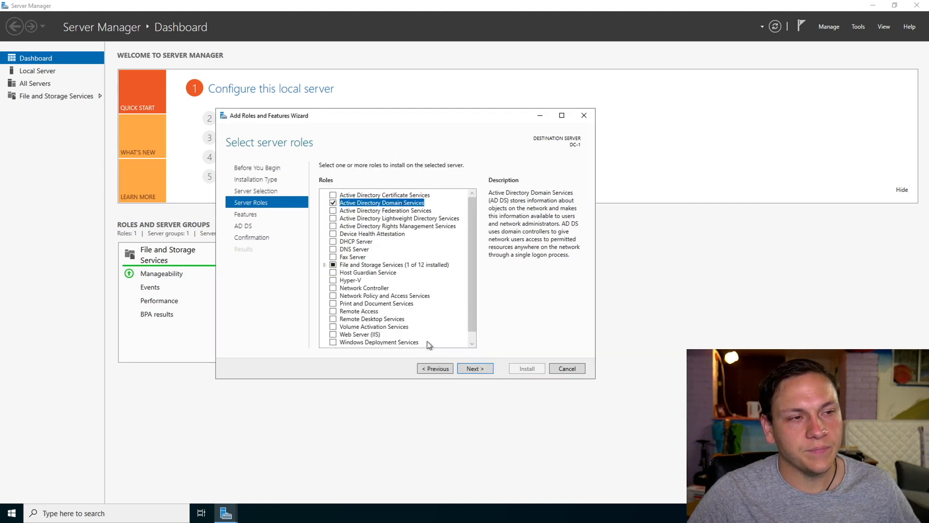
{"action": "left_click", "coordinate": [484, 369]}
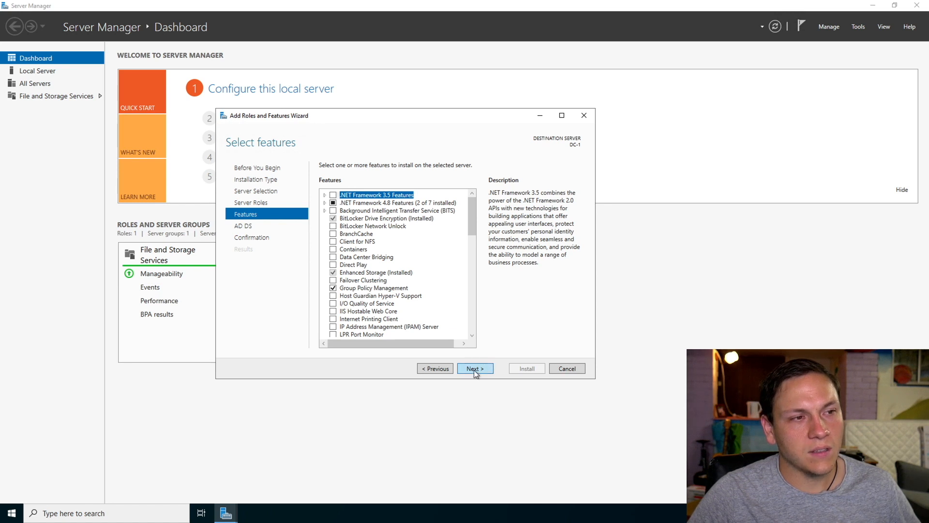
Accept the default features, install Active Directory Domain Services on DC-1, and close the wizard.
{"action": "left_click", "coordinate": [474, 370]}
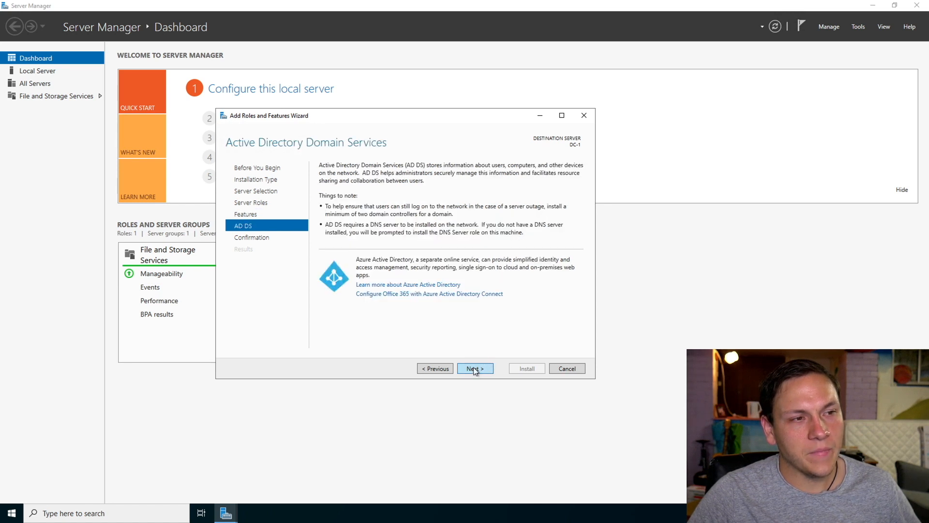
{"action": "left_click", "coordinate": [475, 368]}
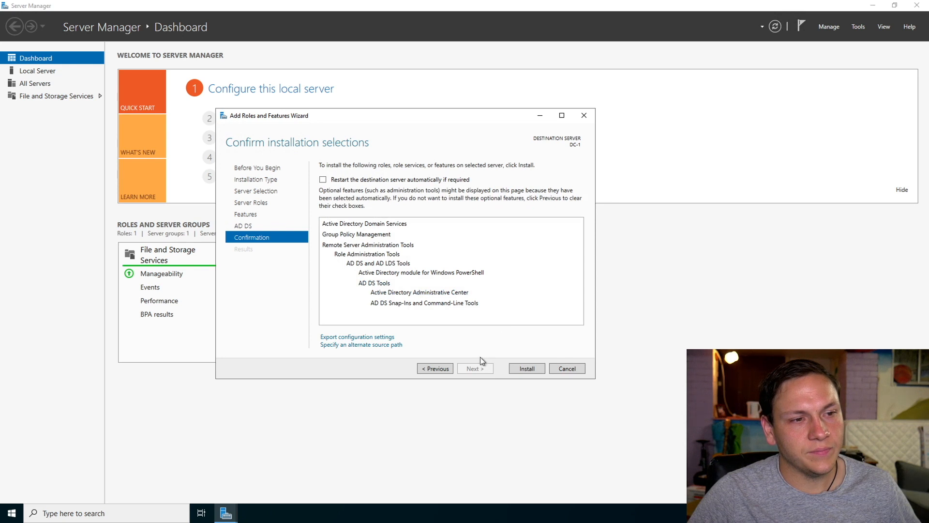
{"action": "left_click", "coordinate": [527, 369]}
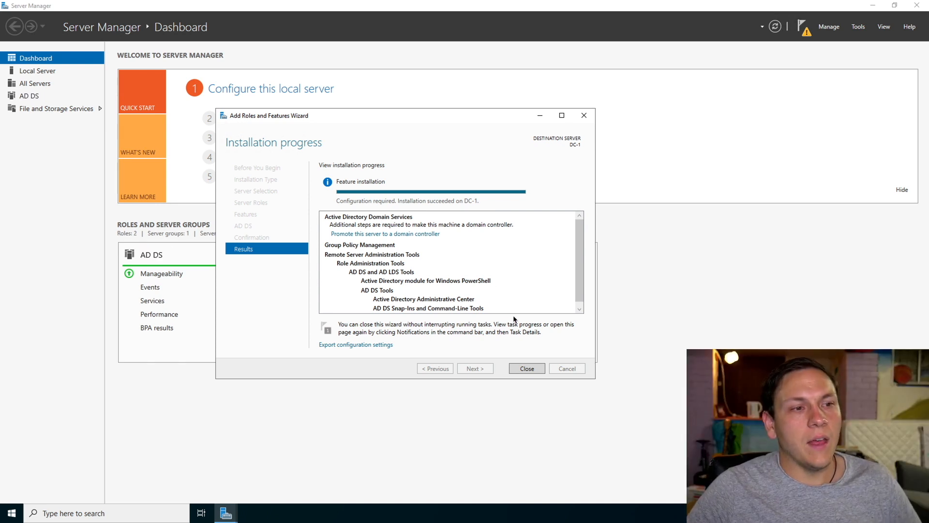
{"action": "left_click", "coordinate": [518, 370]}
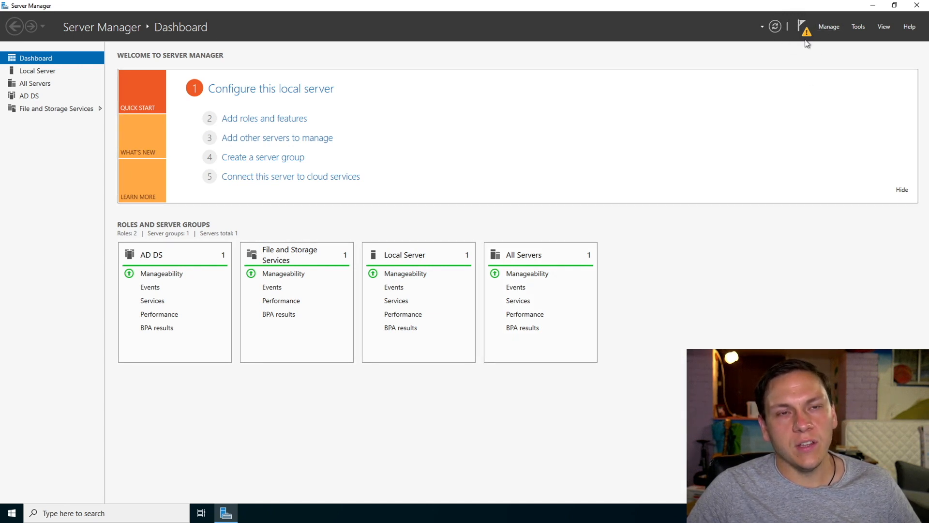
Start promoting DC-1 to a domain controller in a new forest with the root domain name billy.com.
{"action": "left_click", "coordinate": [805, 36]}
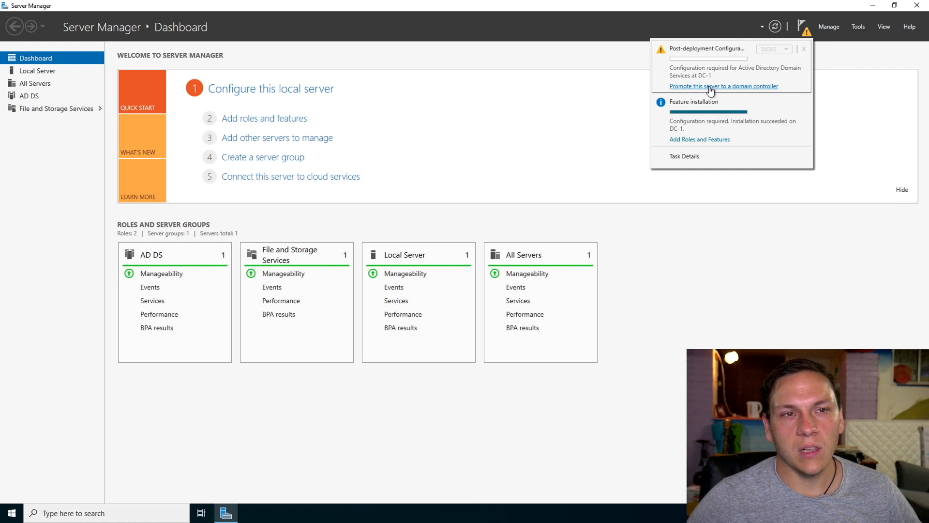
{"action": "left_click", "coordinate": [707, 87]}
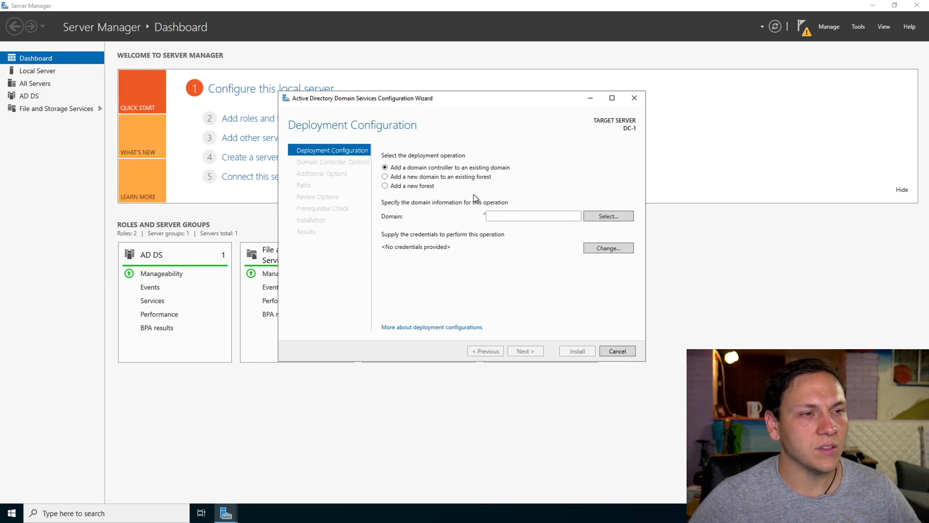
{"action": "left_click", "coordinate": [391, 188]}
{"action": "left_click", "coordinate": [502, 215]}
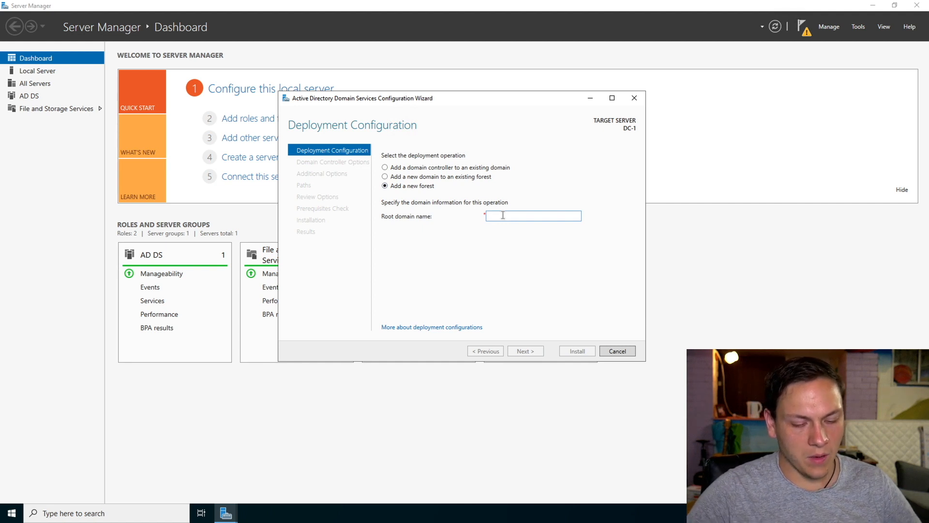
{"action": "type", "text": "billy.com"}
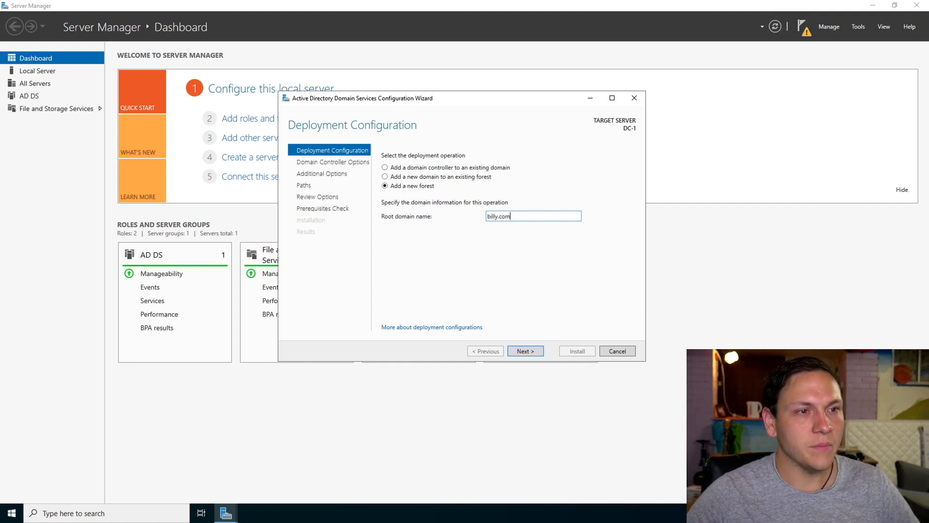
Keep the default domain controller options for the new forest and enter and confirm the Directory Services Restore Mode password.
{"action": "left_click", "coordinate": [519, 352]}
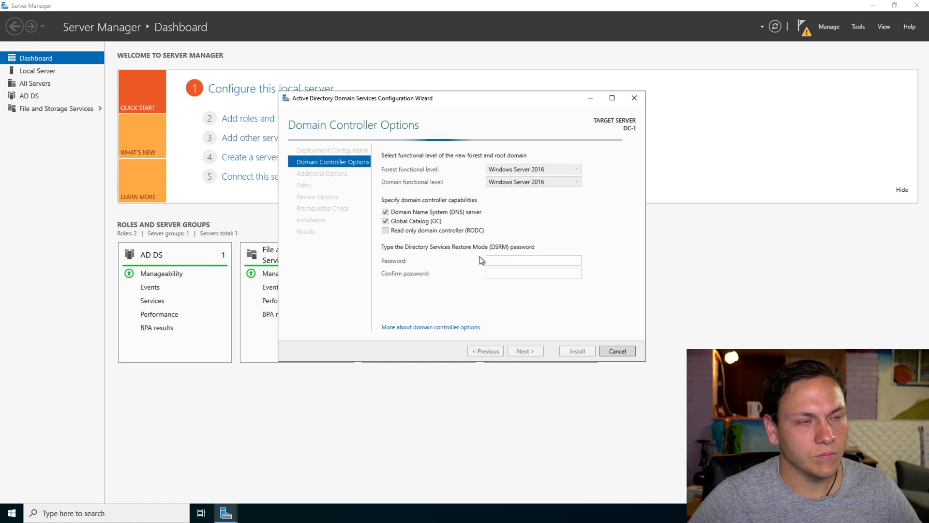
{"action": "left_click", "coordinate": [493, 260]}
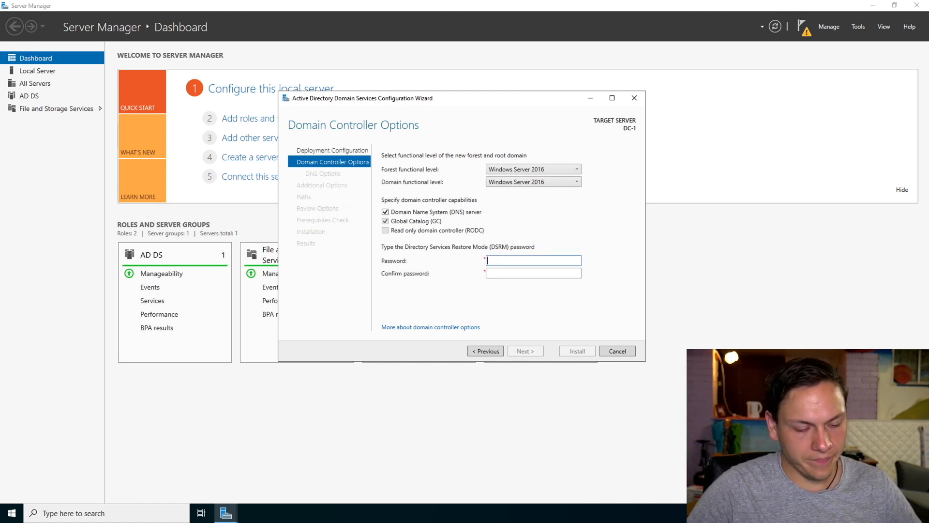
{"action": "type", "text": "•••••••••"}
{"action": "key", "text": "Tab"}
{"action": "type", "text": "••••••••"}
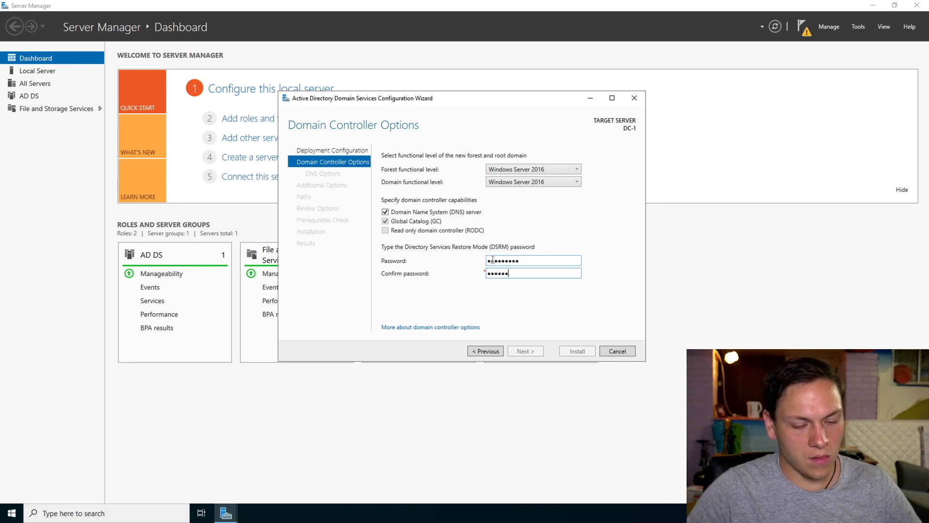
{"action": "type", "text": "•"}
{"action": "left_click", "coordinate": [523, 351]}
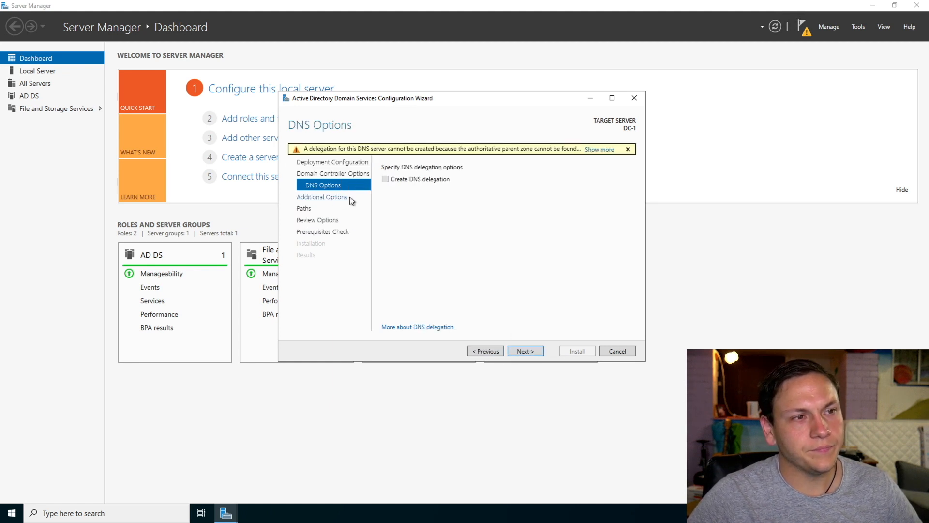
Accept the default DNS, additional and path options, run the prerequisites check, and install to promote DC-1 to a domain controller.
{"action": "left_click", "coordinate": [516, 351]}
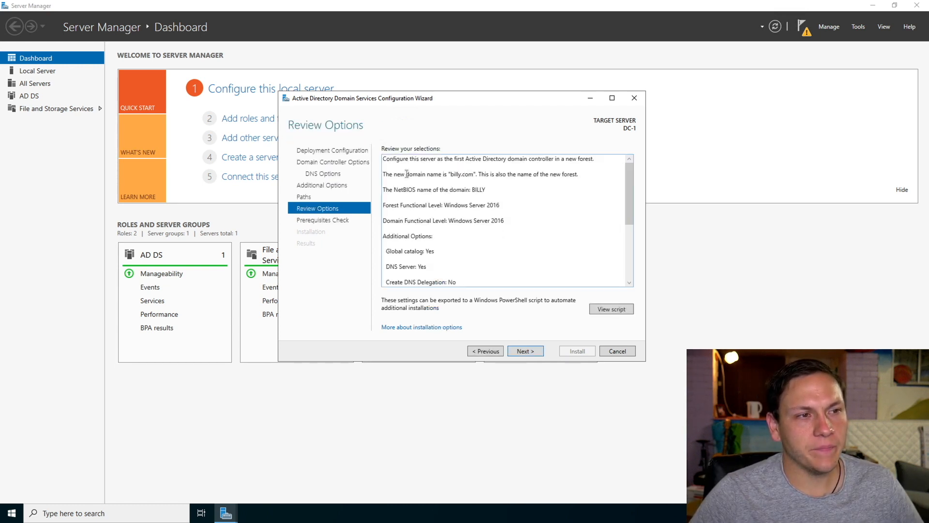
{"action": "left_click", "coordinate": [522, 350]}
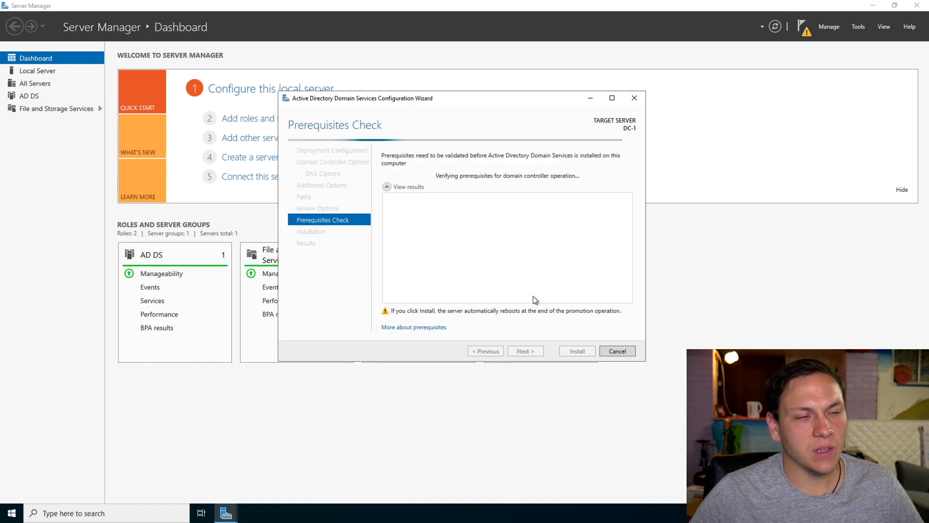
{"action": "left_click", "coordinate": [575, 354]}
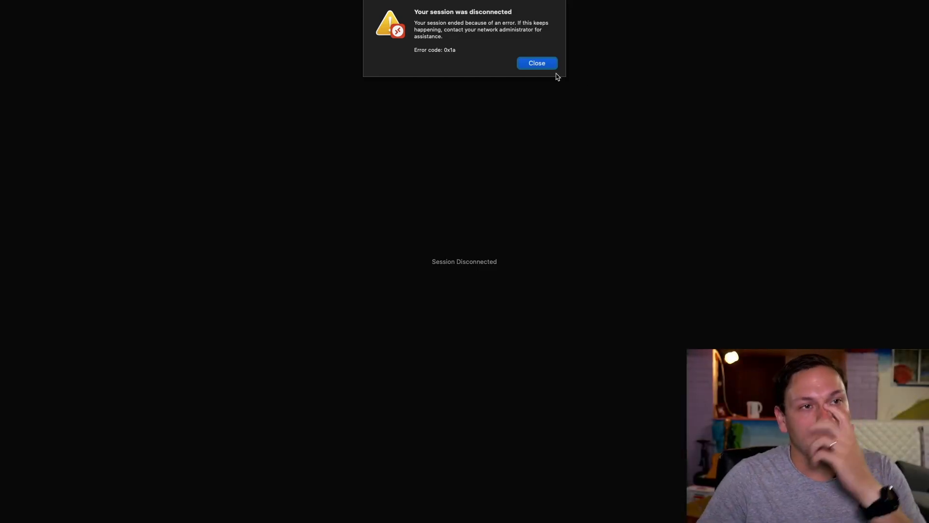
Reconnect to the remote PC 20.169.214.217 as billy.com\labuser with the account password, continuing despite the unverified certificate.
{"action": "left_click", "coordinate": [537, 63]}
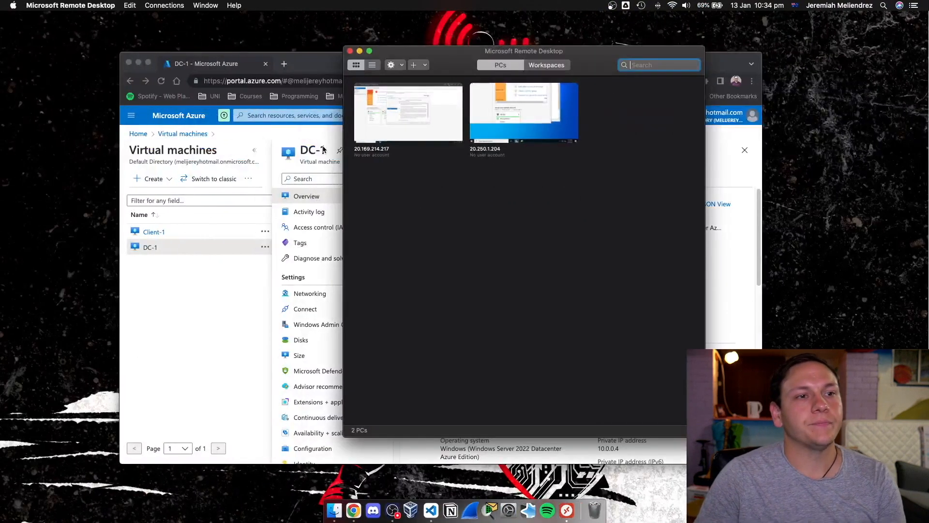
{"action": "double_click", "coordinate": [416, 116]}
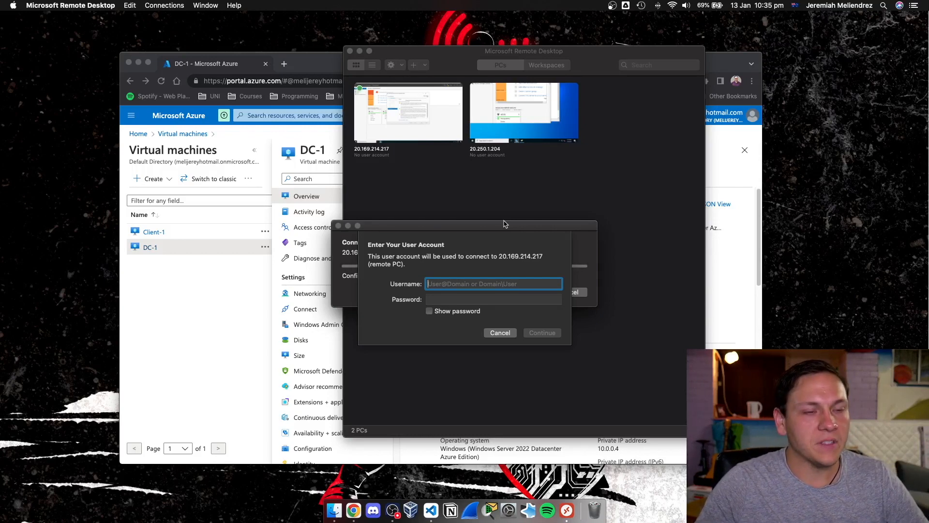
{"action": "type", "text": "billy"}
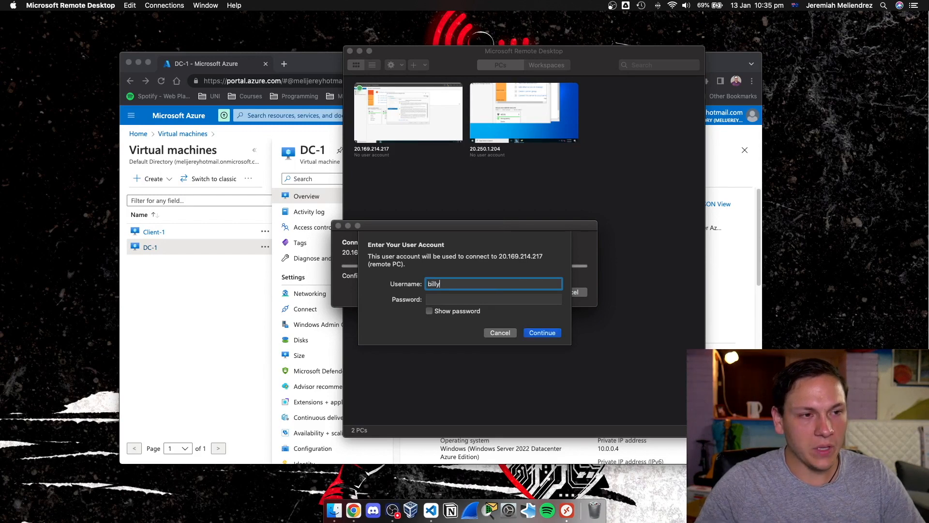
{"action": "type", "text": ".com"}
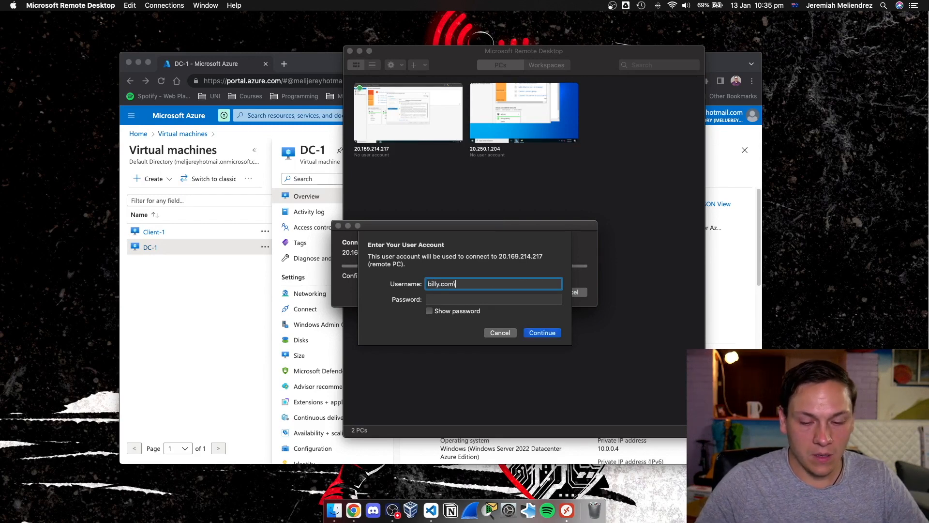
{"action": "type", "text": "\\labuser"}
{"action": "key", "text": "Tab"}
{"action": "type", "text": "•••••••••"}
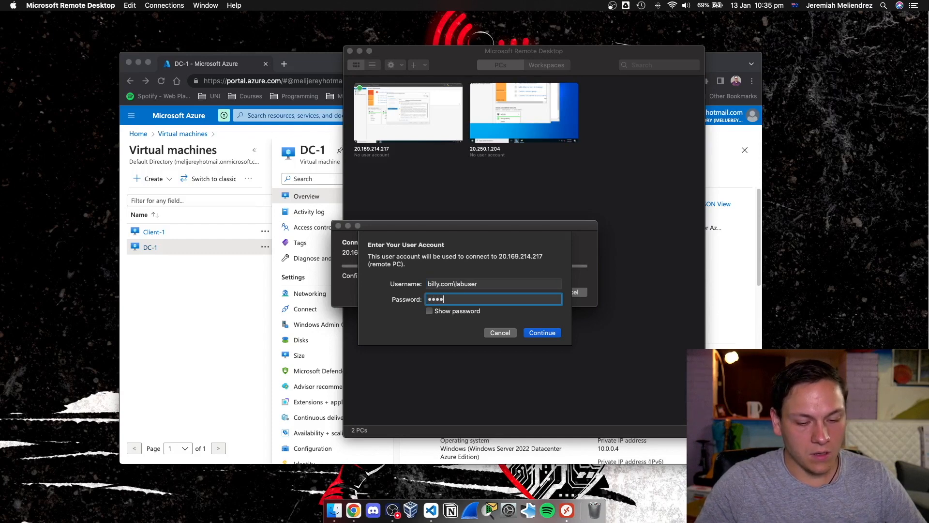
{"action": "type", "text": "•••"}
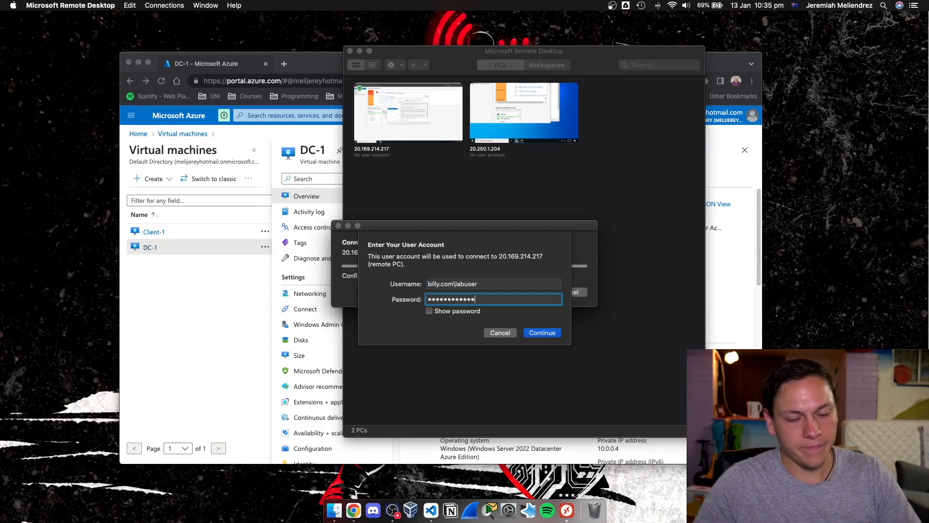
{"action": "key", "text": "Return"}
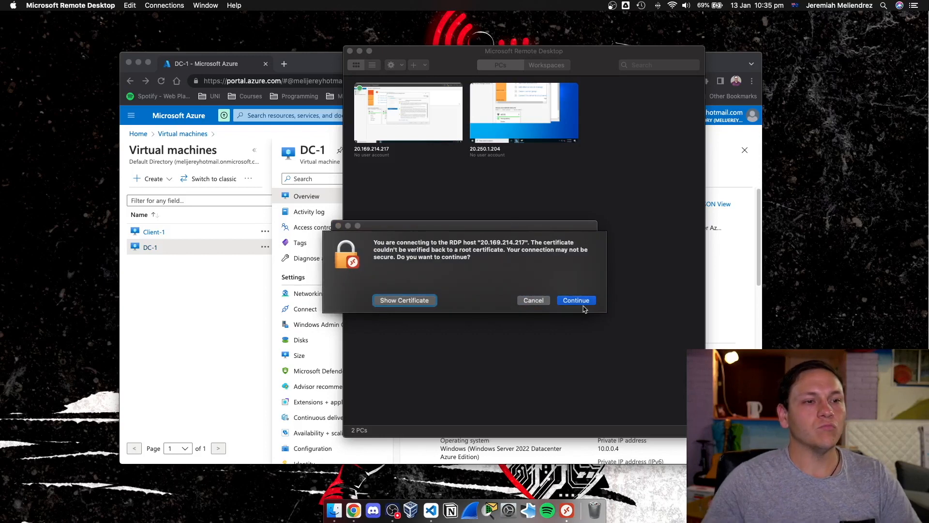
{"action": "left_click", "coordinate": [581, 301]}
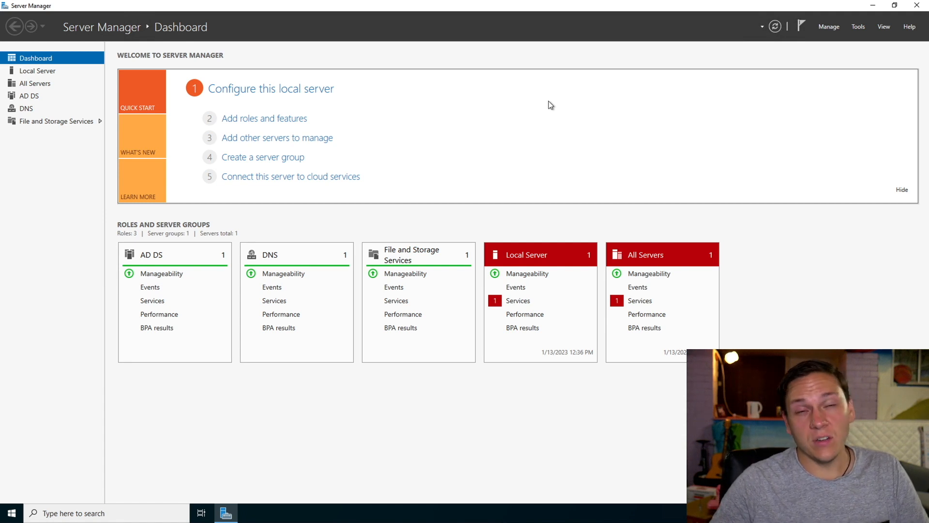
Open Active Directory Users and Computers, expand the billy.com domain, and look through its Users container.
{"action": "left_click", "coordinate": [858, 27]}
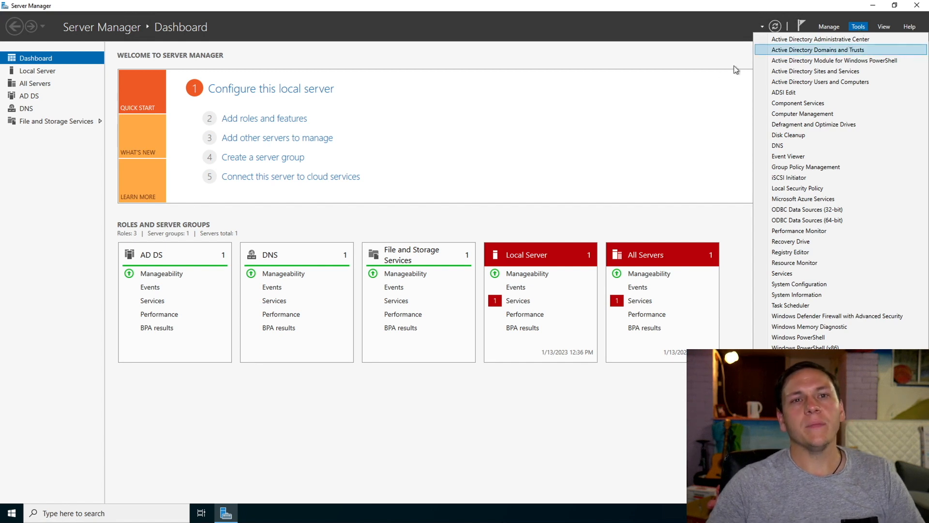
{"action": "left_click", "coordinate": [812, 82]}
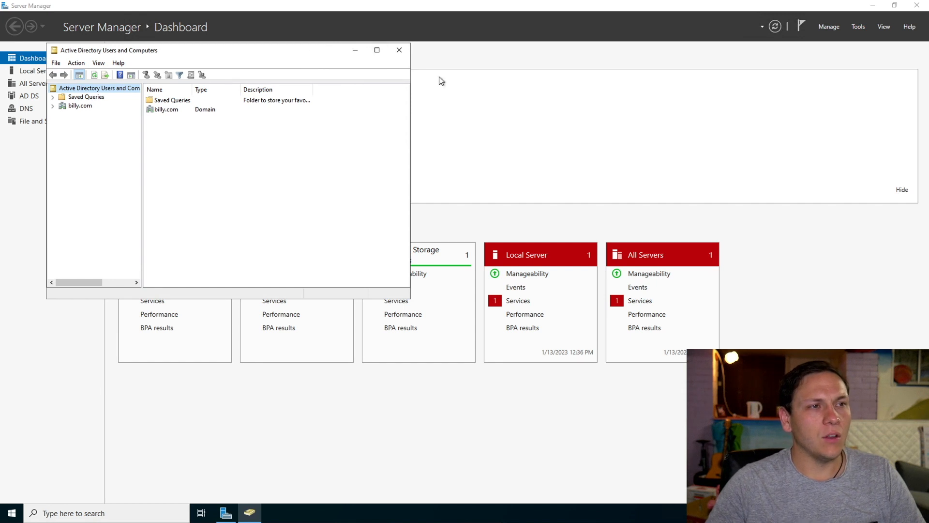
{"action": "left_click_drag", "start_coordinate": [304, 55], "coordinate": [452, 82]}
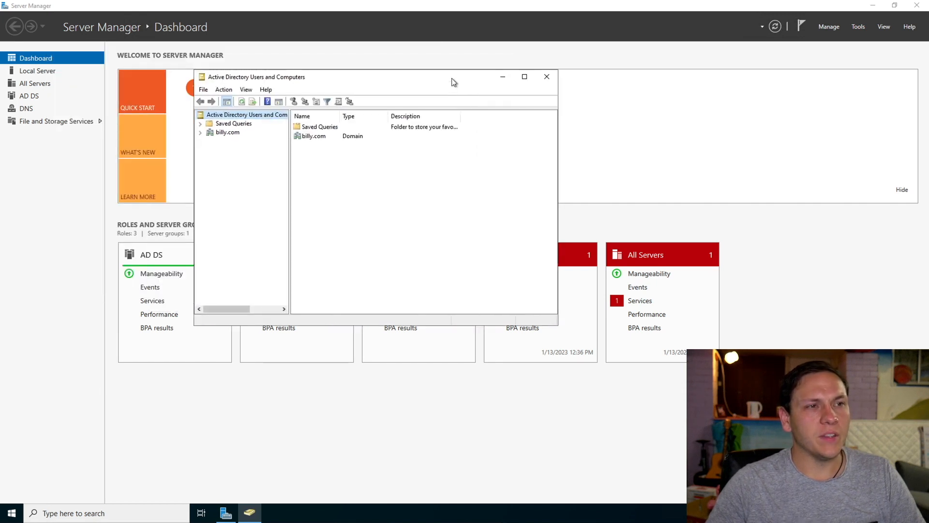
{"action": "left_click", "coordinate": [200, 133]}
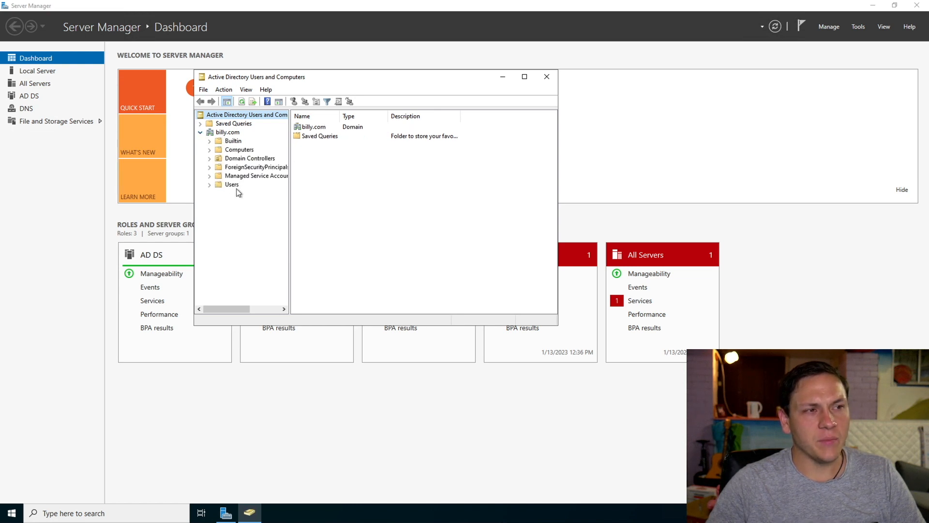
{"action": "left_click", "coordinate": [219, 184]}
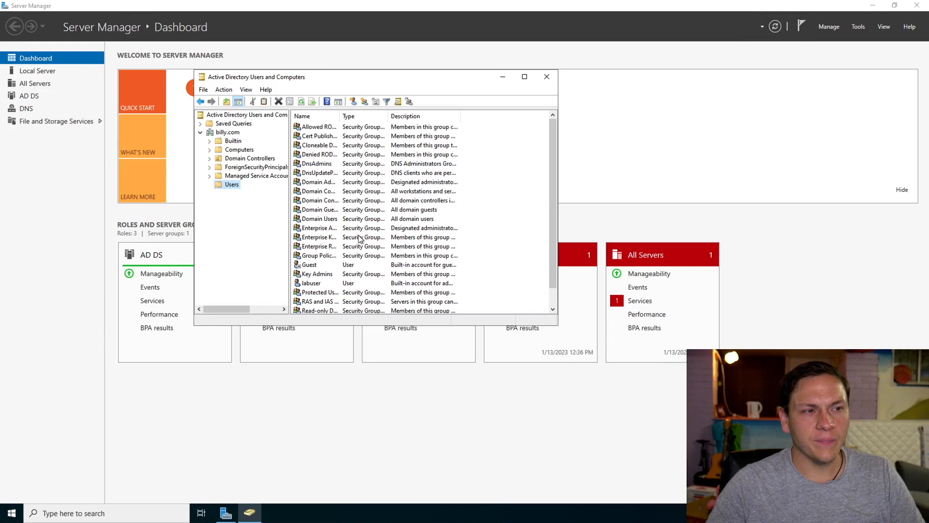
{"action": "scroll", "coordinate": [322, 261], "scroll_direction": "down", "scroll_amount": 1}
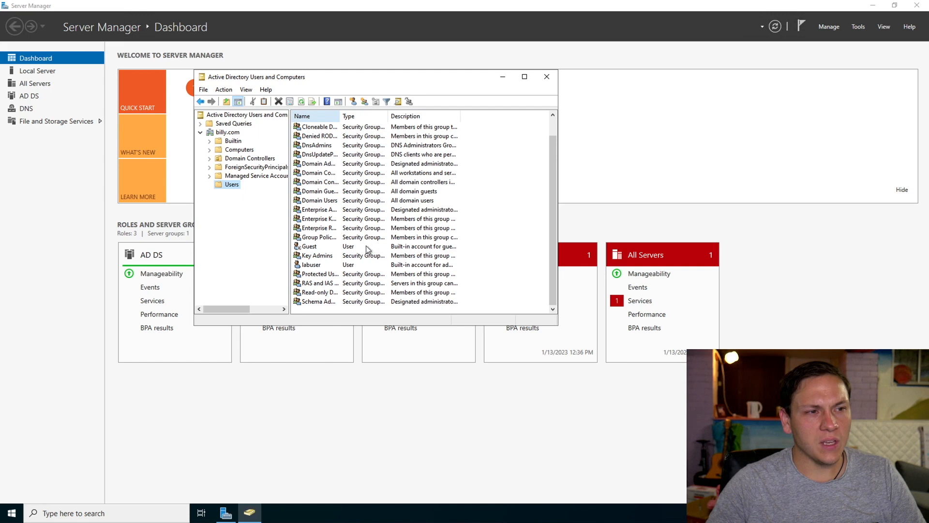
{"action": "scroll", "coordinate": [367, 250], "scroll_direction": "up", "scroll_amount": 1}
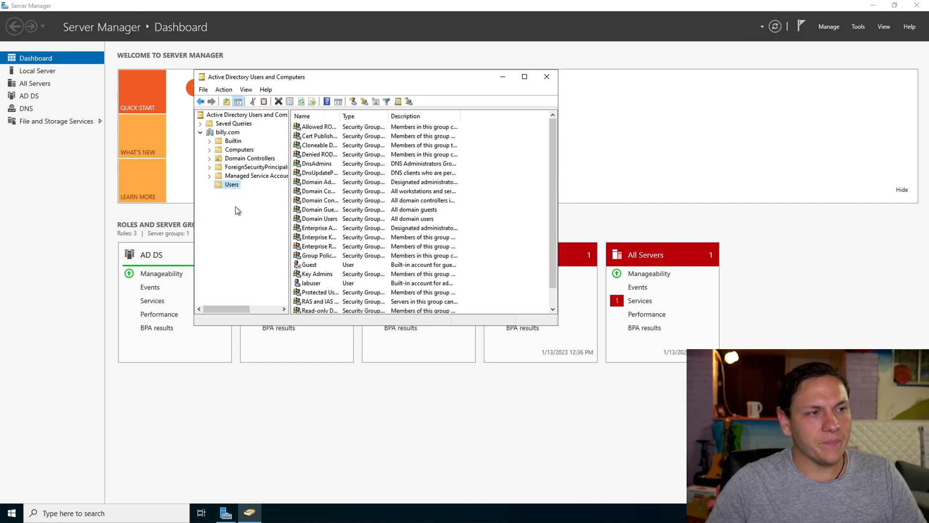
Create an organizational unit named _EMPLOYEES in the billy.com domain, protected from accidental deletion.
{"action": "right_click", "coordinate": [226, 135]}
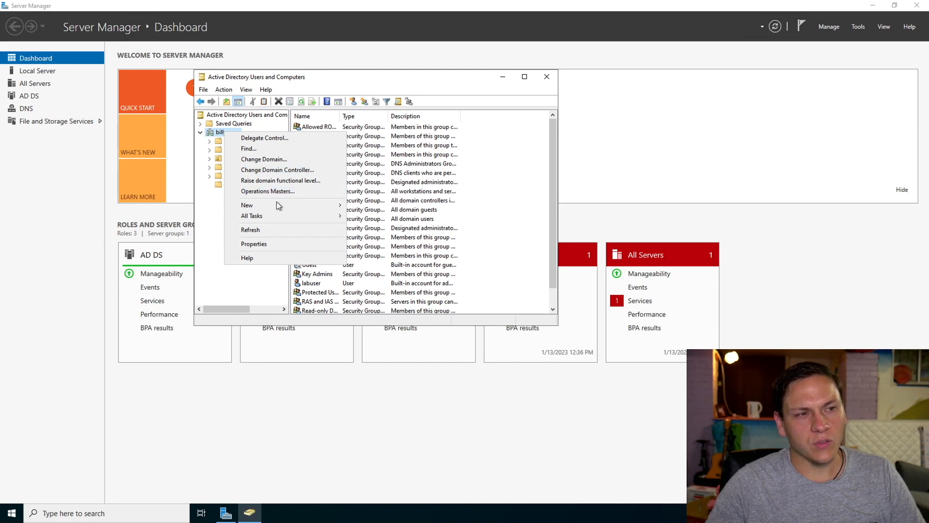
{"action": "mouse_move", "coordinate": [277, 203]}
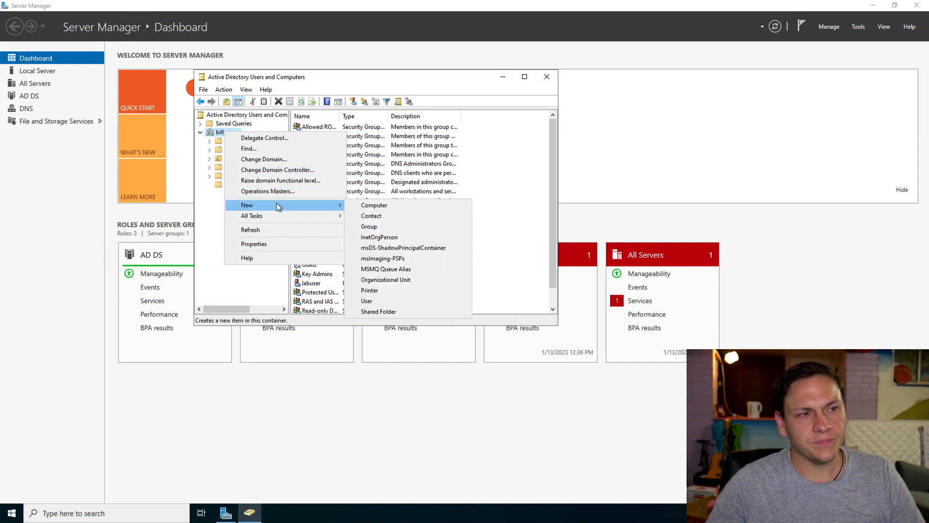
{"action": "left_click", "coordinate": [396, 280]}
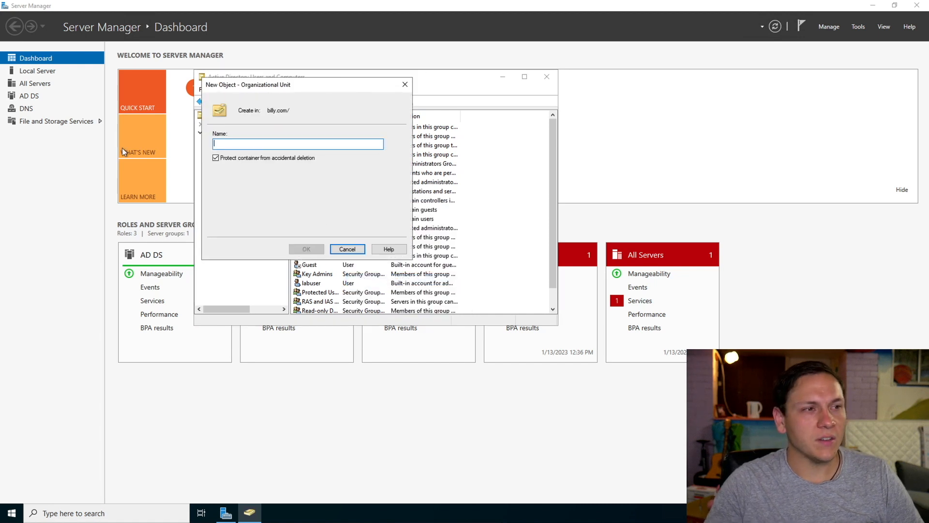
{"action": "type", "text": "J"}
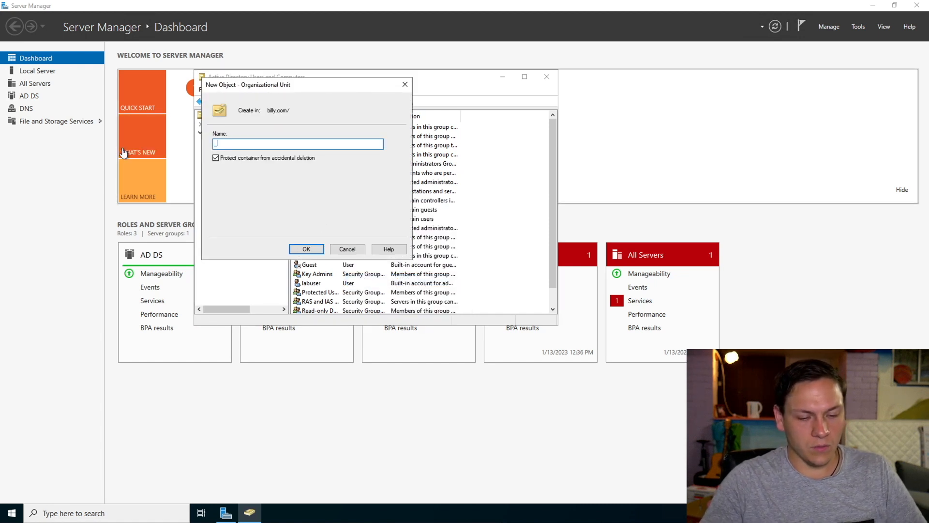
{"action": "type", "text": "EMPLOYEES"}
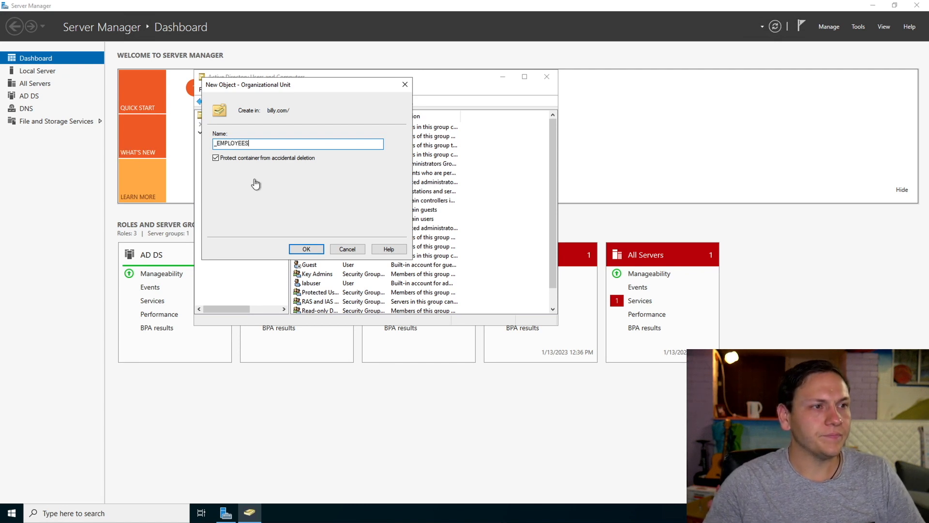
{"action": "left_click", "coordinate": [307, 249]}
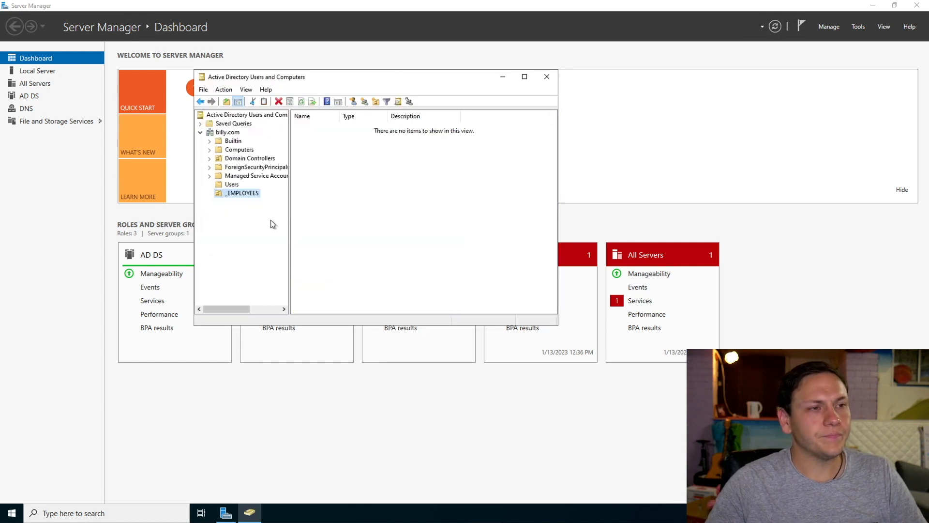
Create an organizational unit named _ADMINS in the billy.com domain, protected from accidental deletion.
{"action": "right_click", "coordinate": [218, 131]}
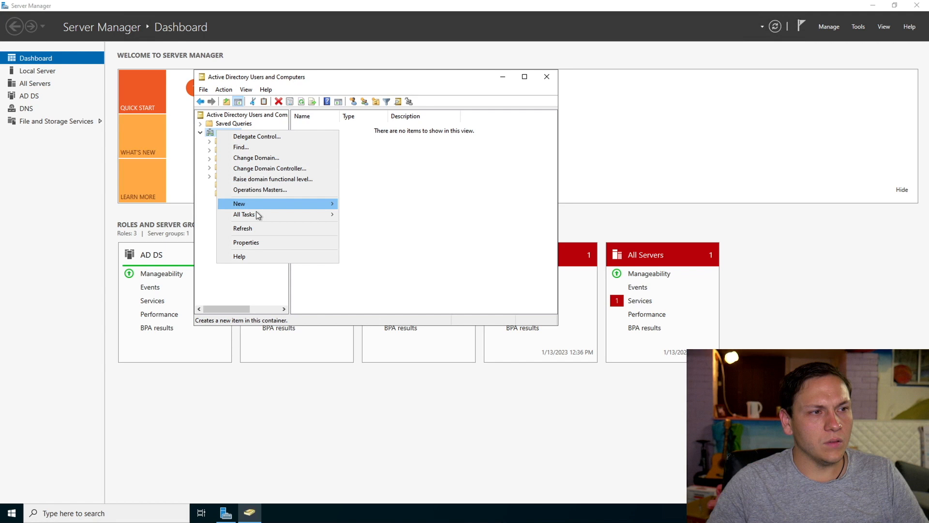
{"action": "mouse_move", "coordinate": [263, 205]}
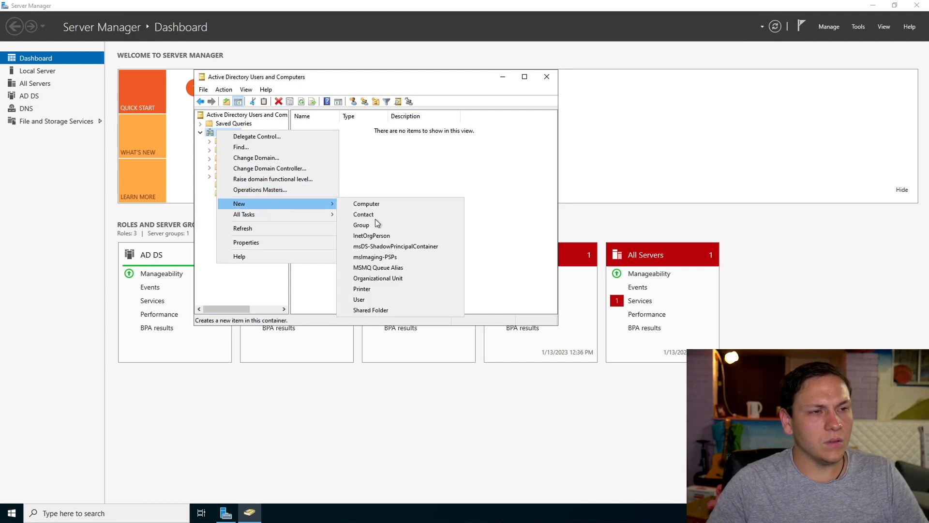
{"action": "left_click", "coordinate": [381, 280]}
{"action": "type", "text": "J"}
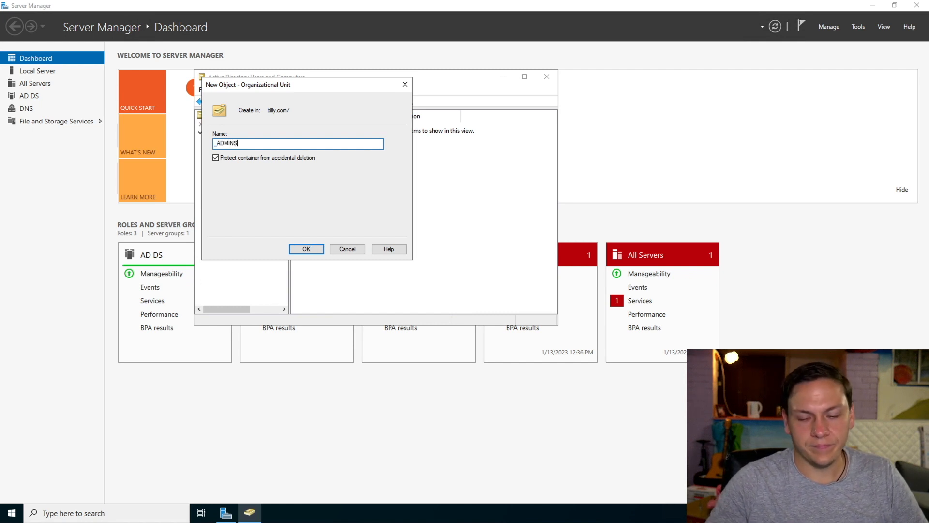
{"action": "key", "text": "Return"}
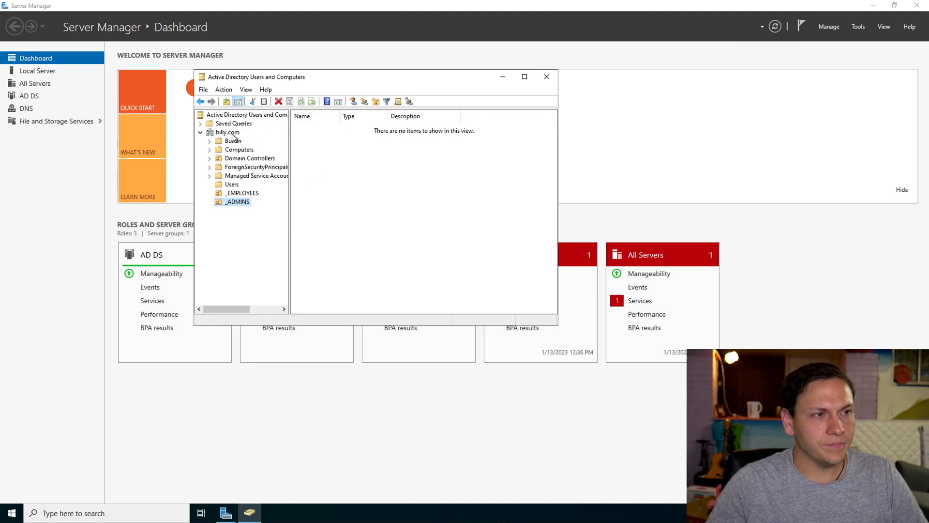
Create an organizational unit named _CLIENTS in the billy.com domain, protected from accidental deletion.
{"action": "right_click", "coordinate": [230, 133]}
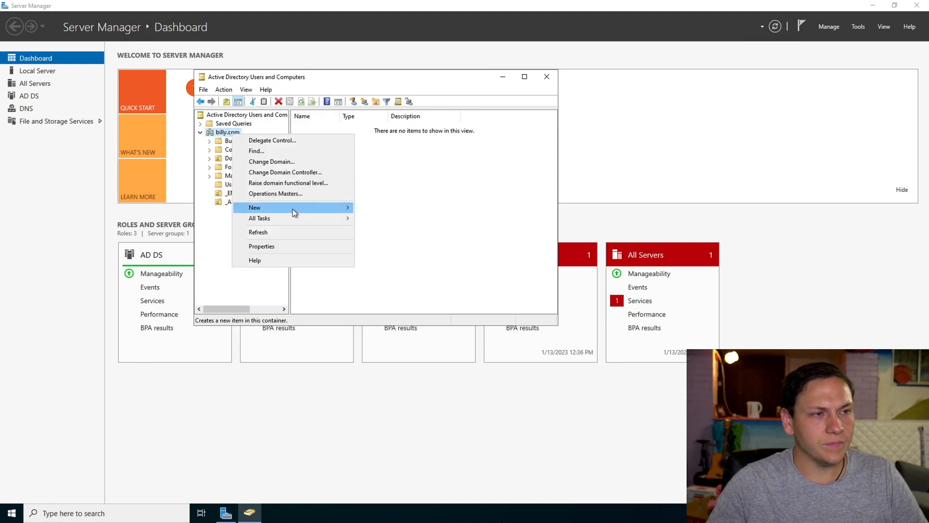
{"action": "mouse_move", "coordinate": [315, 209]}
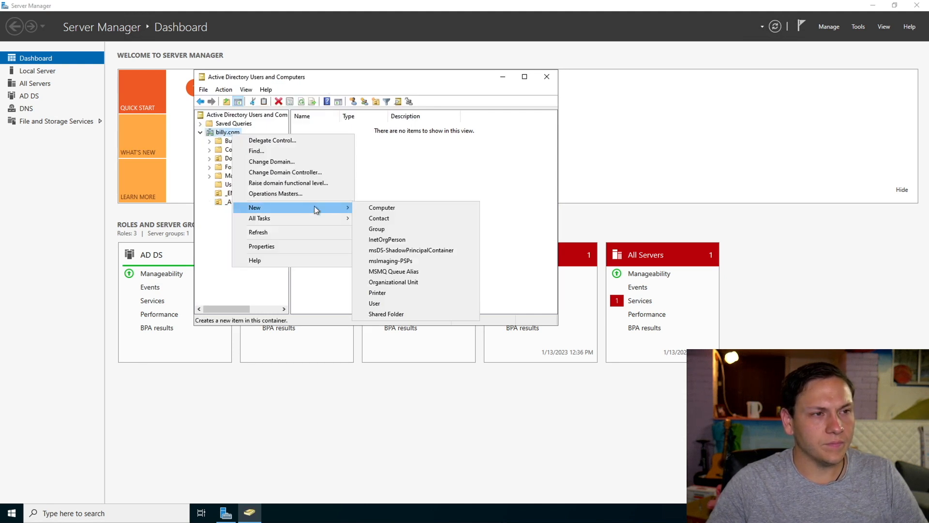
{"action": "left_click", "coordinate": [416, 281]}
{"action": "type", "text": "J"}
{"action": "type", "text": "CLIENTS"}
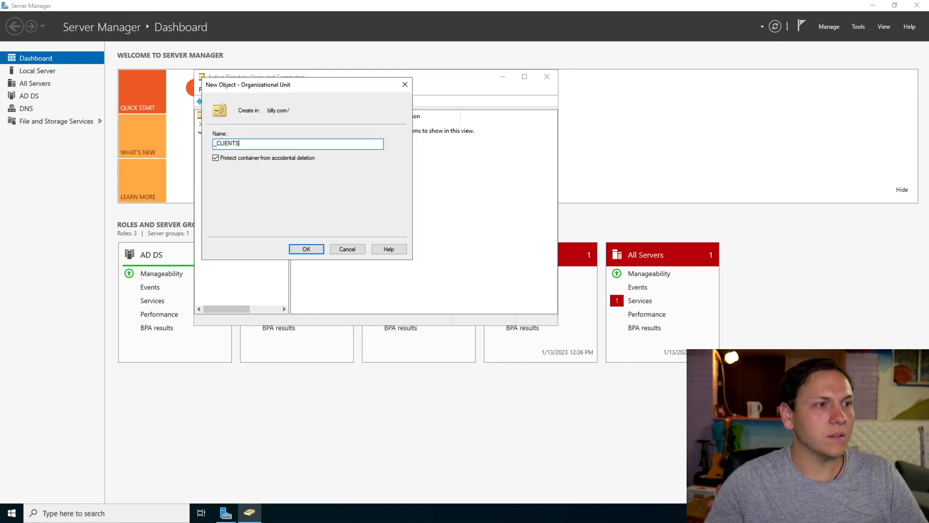
{"action": "left_click", "coordinate": [304, 251]}
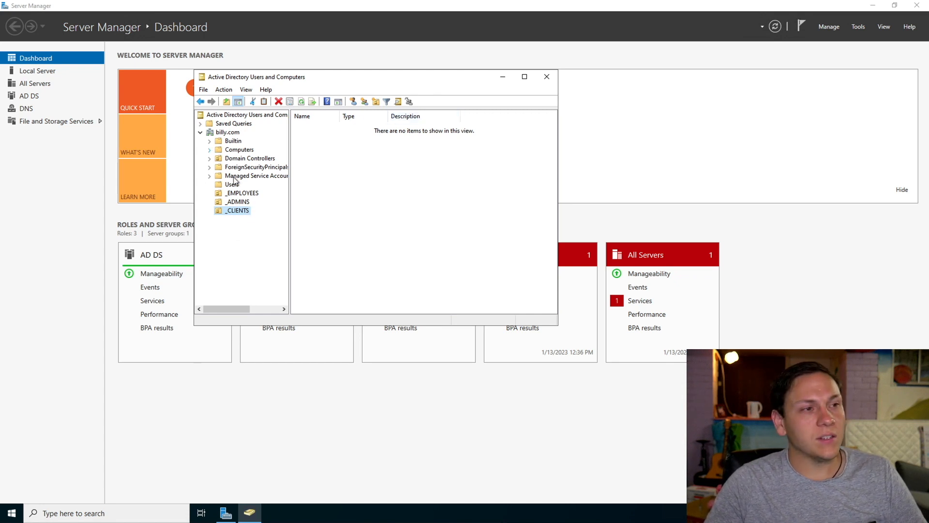
Start a new user object directly in the billy.com domain, filling in the person's first name, last name and user logon name.
{"action": "right_click", "coordinate": [235, 133]}
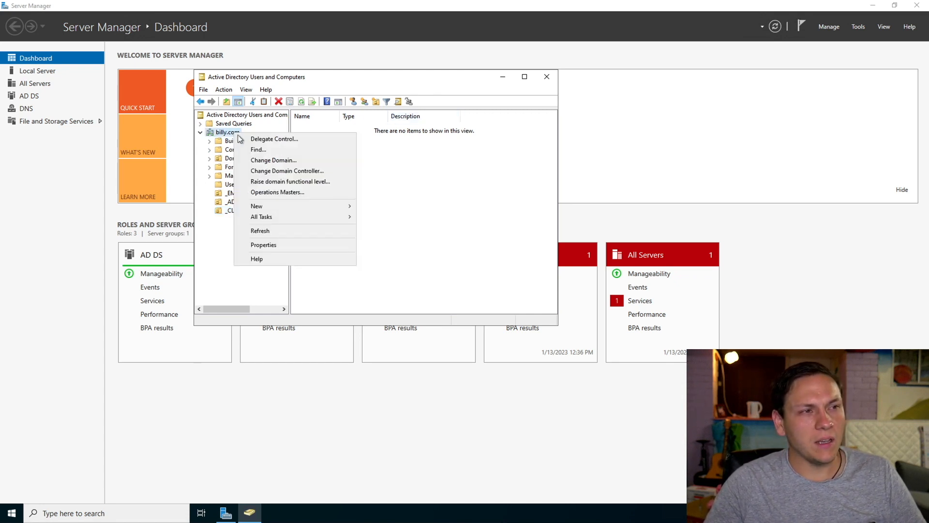
{"action": "mouse_move", "coordinate": [305, 203]}
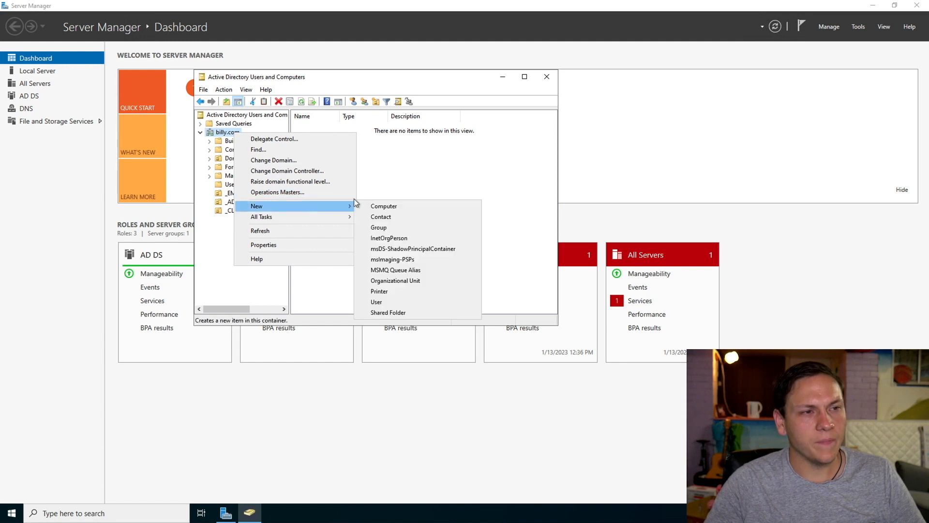
{"action": "left_click", "coordinate": [386, 303]}
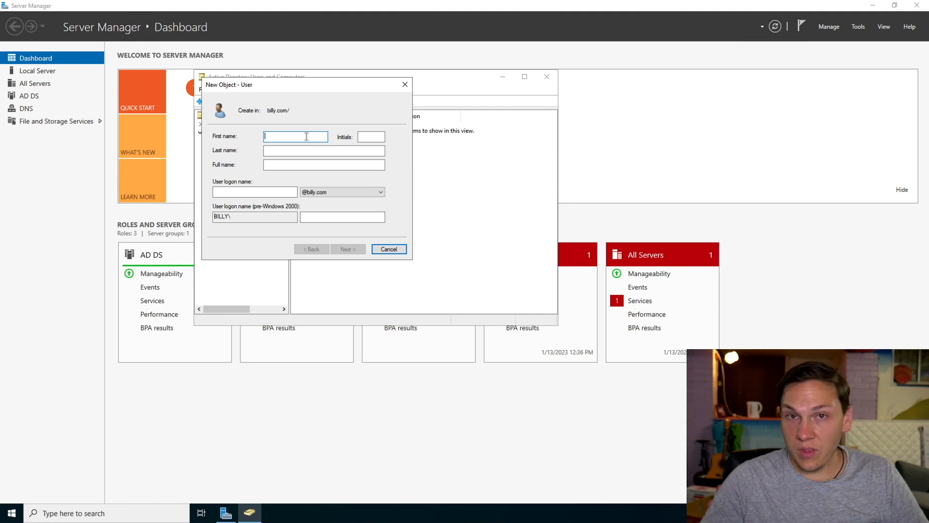
{"action": "type", "text": "b"}
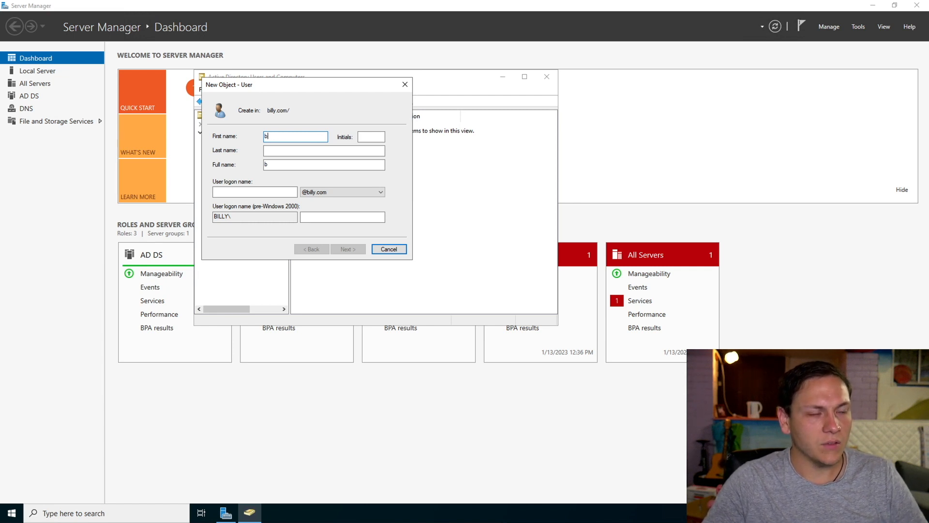
{"action": "type", "text": "ILLYBilly"}
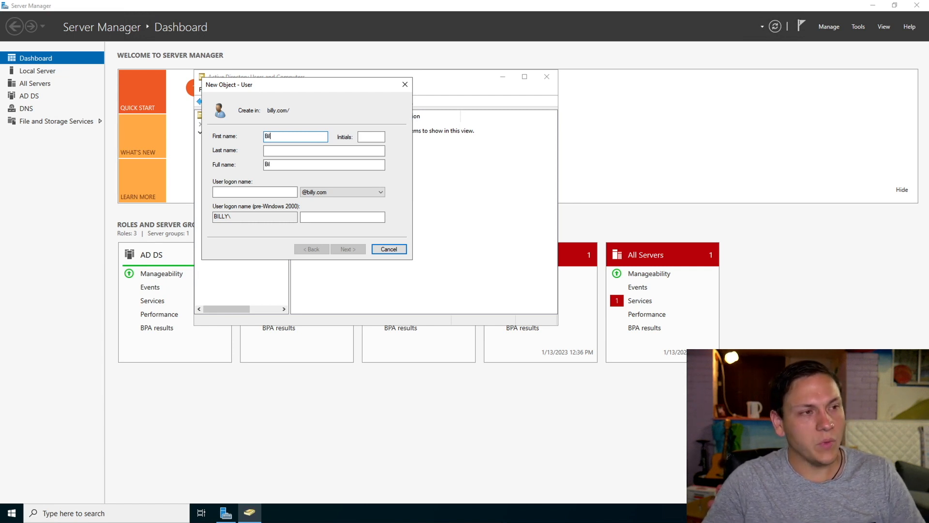
{"action": "key", "text": "Tab"}
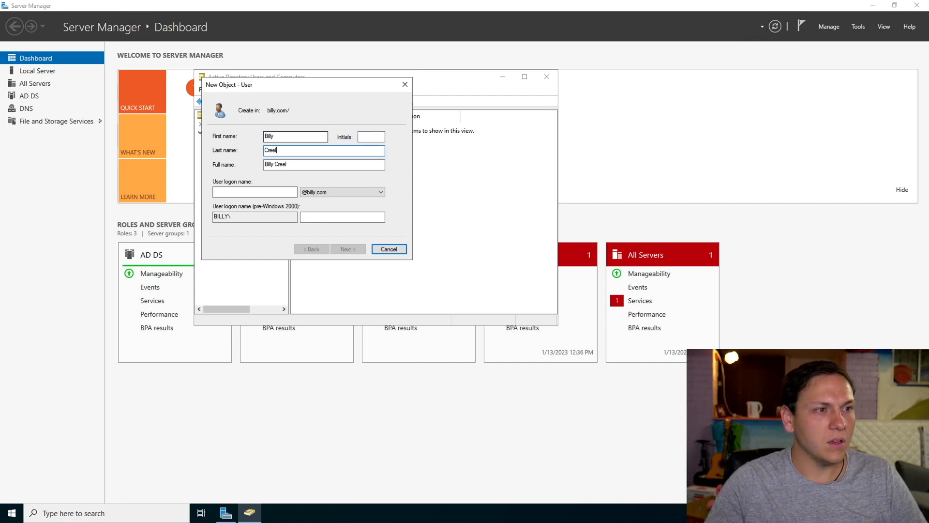
{"action": "left_click", "coordinate": [221, 193]}
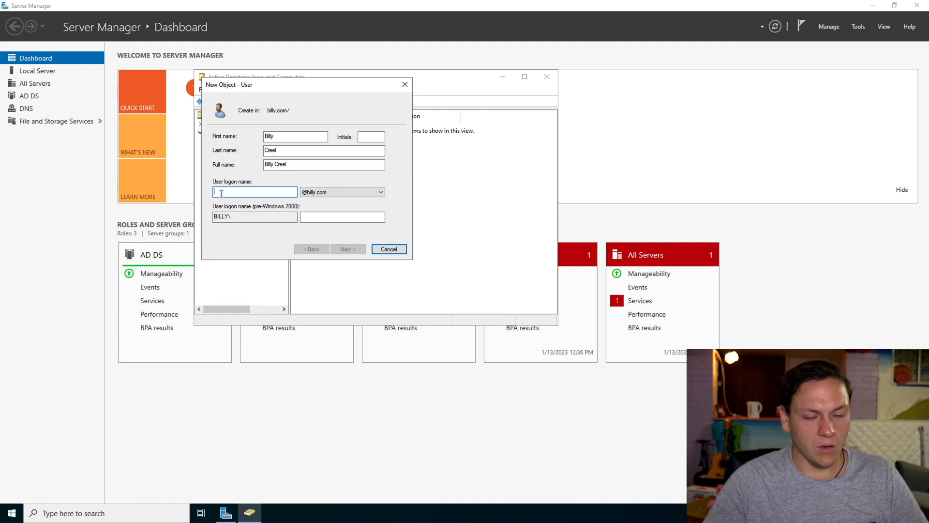
{"action": "type", "text": "bcreel"}
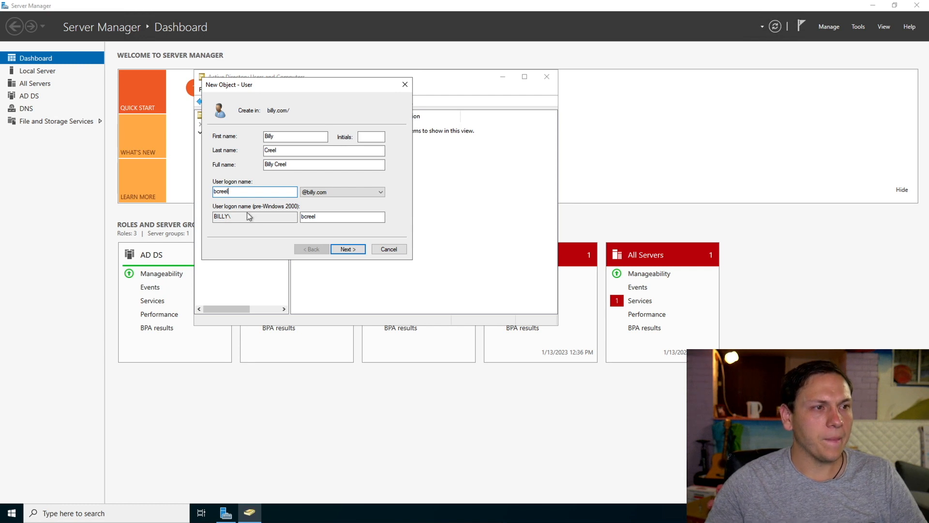
{"action": "left_click", "coordinate": [354, 250]}
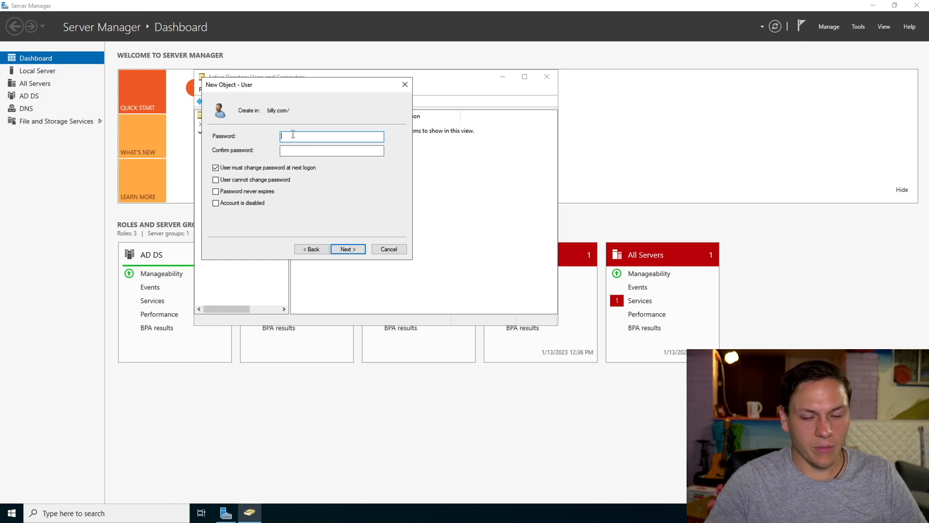
Enter and confirm the new user's password, set it to never expire without a change at next logon, and finish creating the account.
{"action": "type", "text": "Password"}
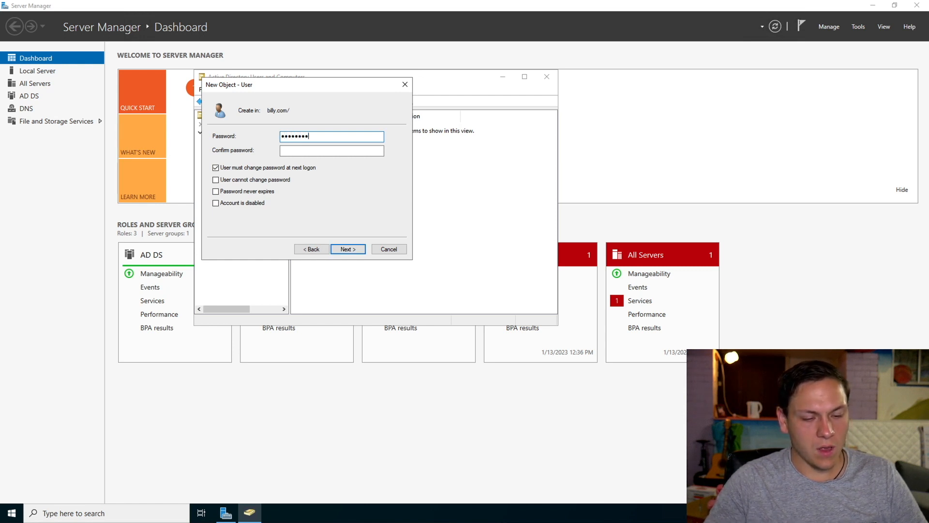
{"action": "type", "text": "1"}
{"action": "left_click", "coordinate": [299, 151]}
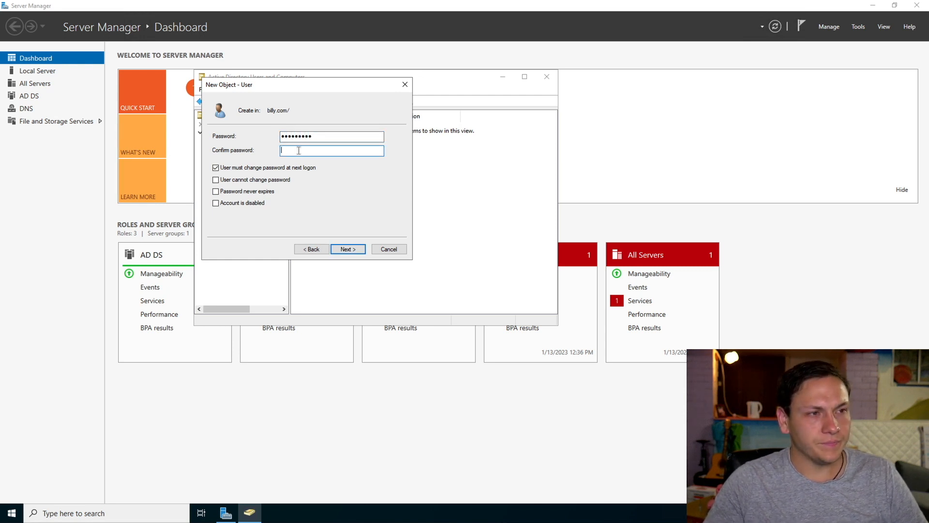
{"action": "type", "text": "P"}
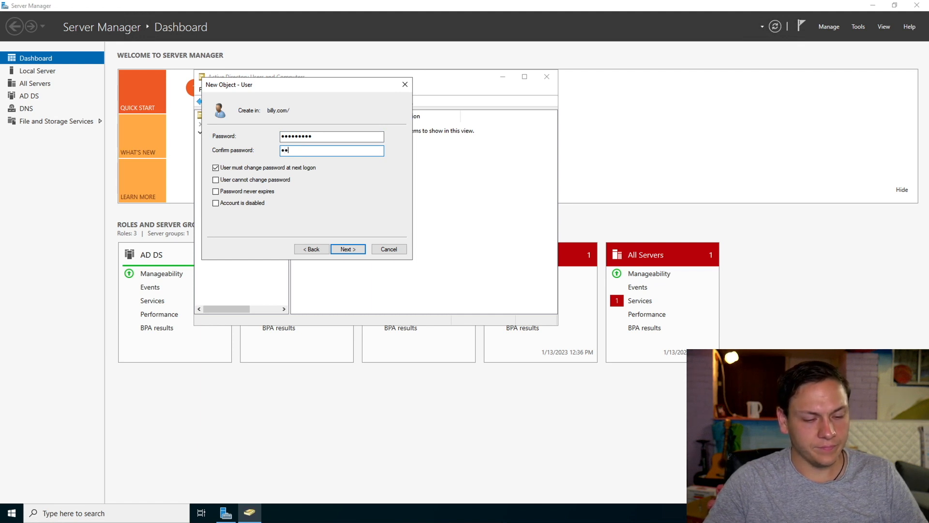
{"action": "type", "text": "assword1"}
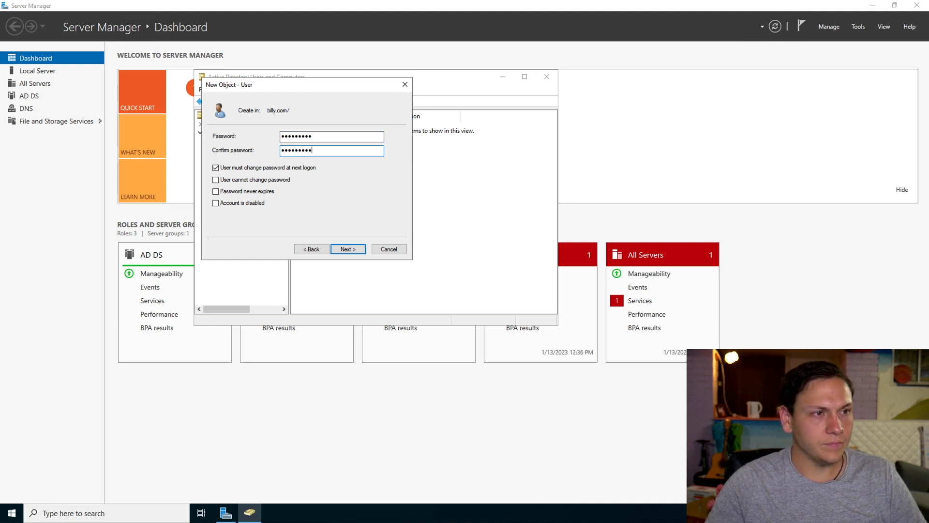
{"action": "left_click", "coordinate": [222, 168]}
{"action": "left_click", "coordinate": [218, 192]}
{"action": "left_click", "coordinate": [349, 250]}
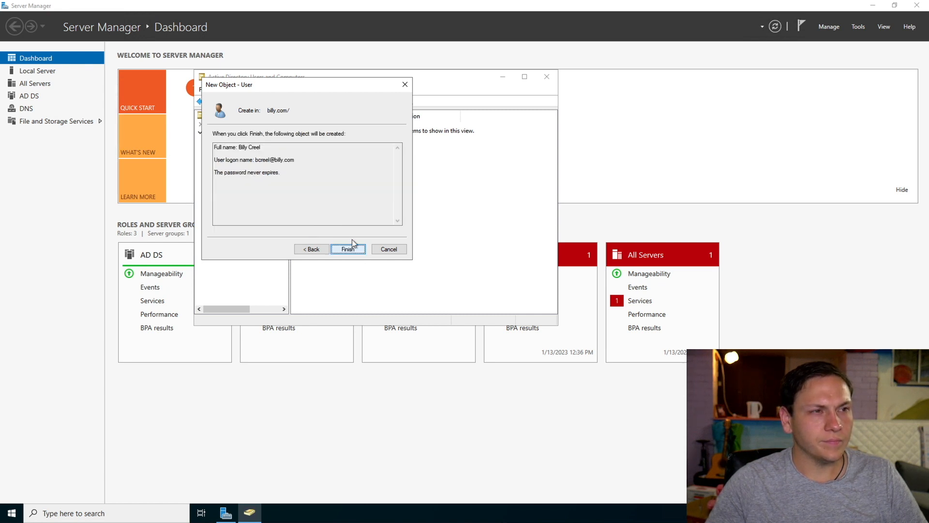
{"action": "left_click", "coordinate": [358, 251]}
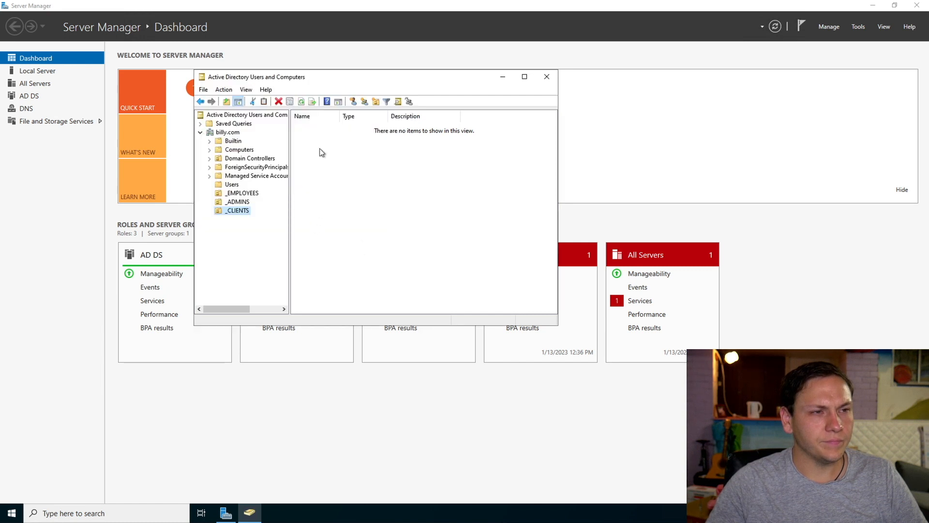
Find the new user in the billy.com domain and move it into the Users container, suppressing further move warnings while the snap-in is open.
{"action": "left_click", "coordinate": [233, 185]}
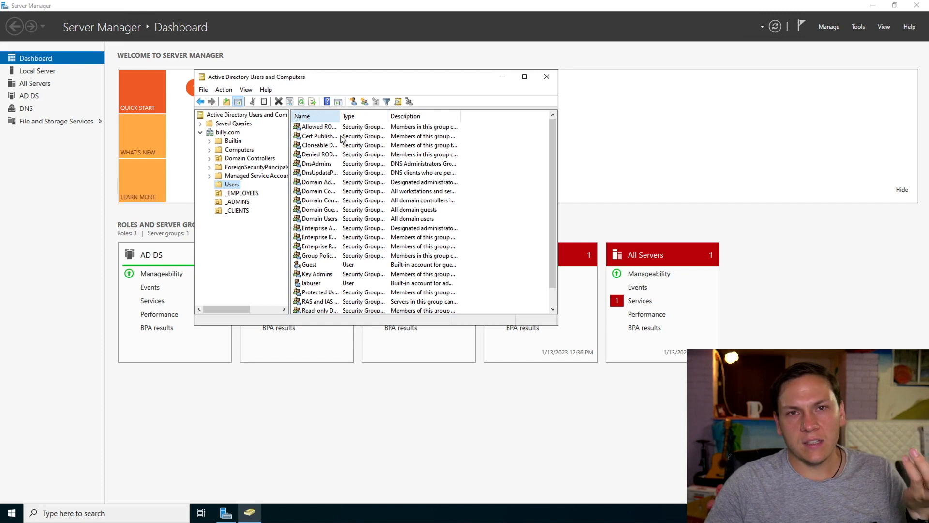
{"action": "scroll", "coordinate": [360, 214], "scroll_direction": "down", "scroll_amount": 1}
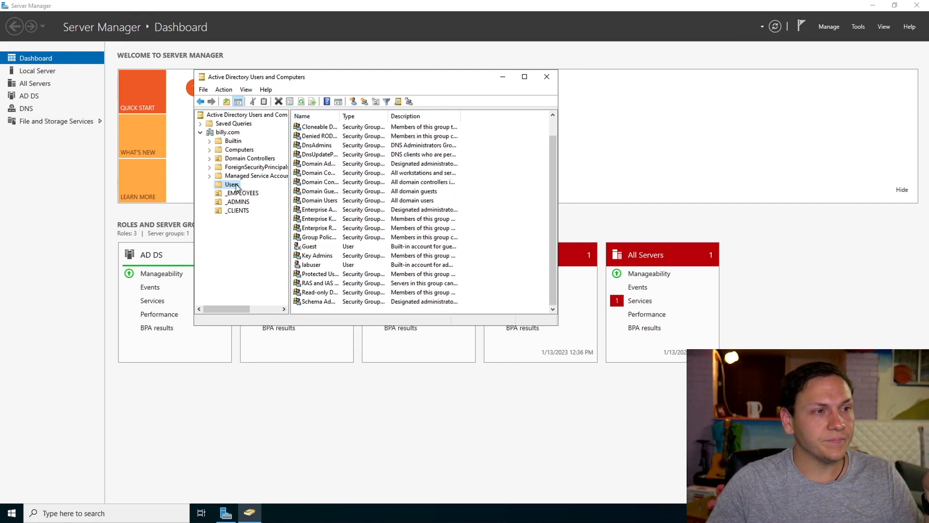
{"action": "left_click", "coordinate": [302, 102]}
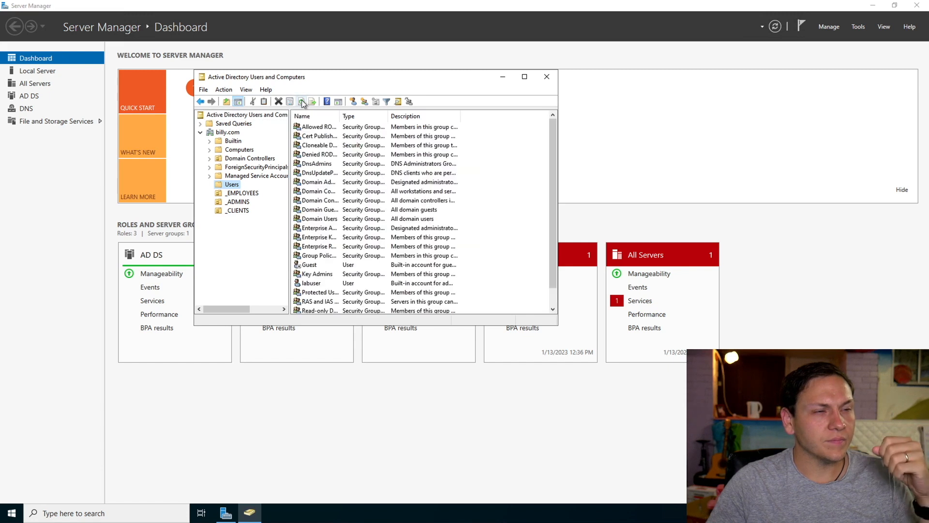
{"action": "left_click", "coordinate": [238, 193]}
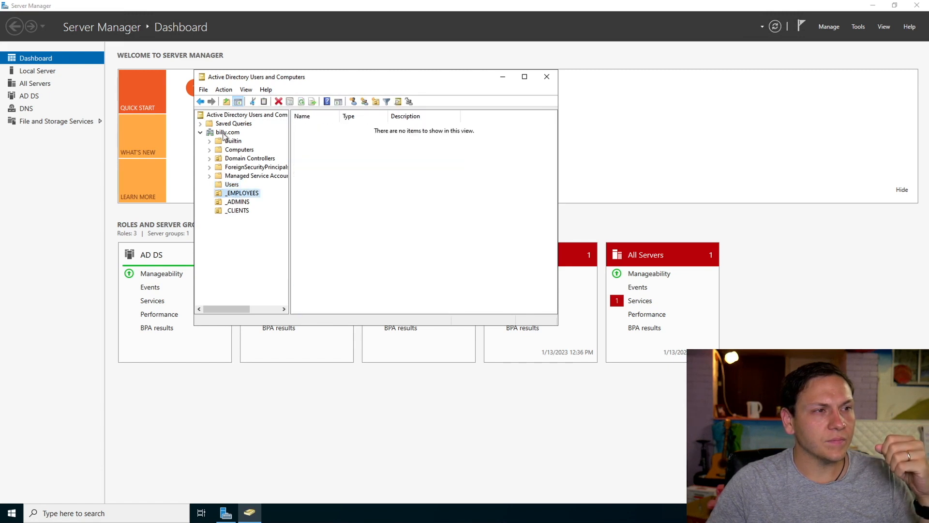
{"action": "left_click", "coordinate": [224, 134]}
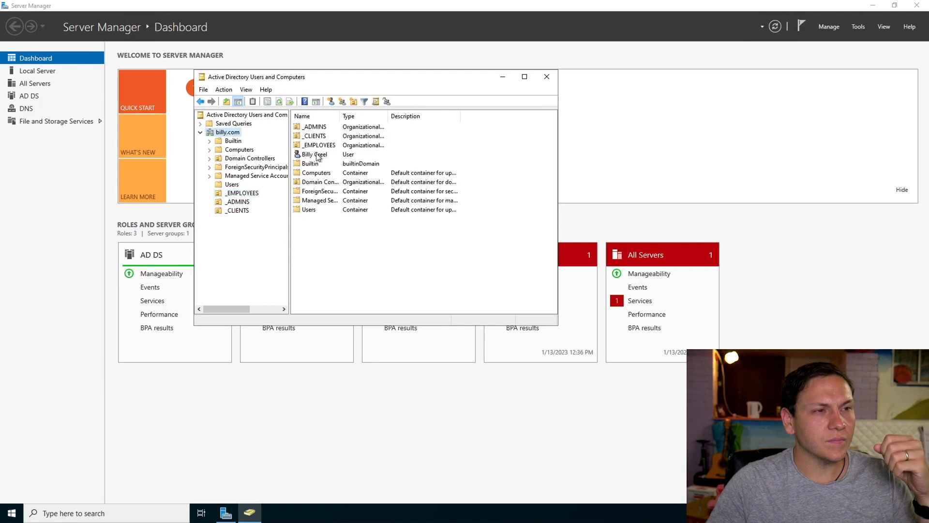
{"action": "left_click_drag", "start_coordinate": [317, 155], "coordinate": [230, 186]}
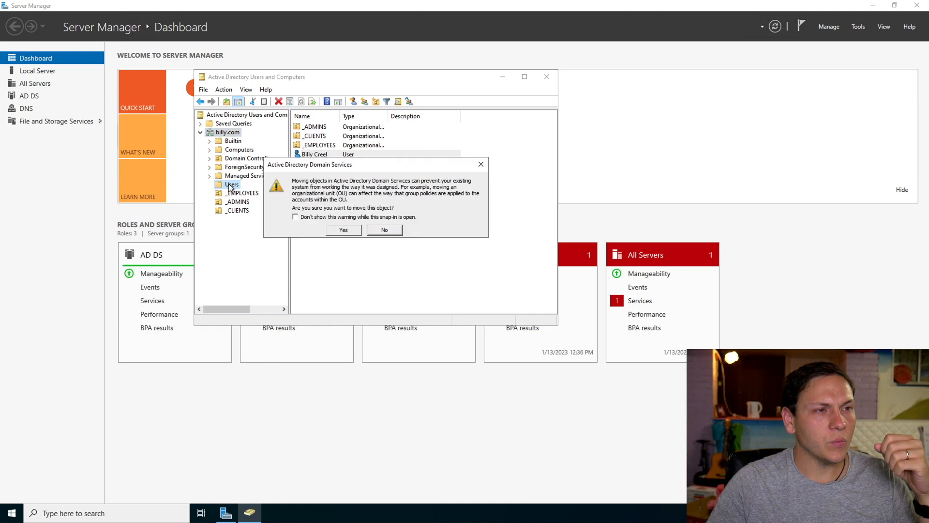
{"action": "left_click", "coordinate": [340, 217]}
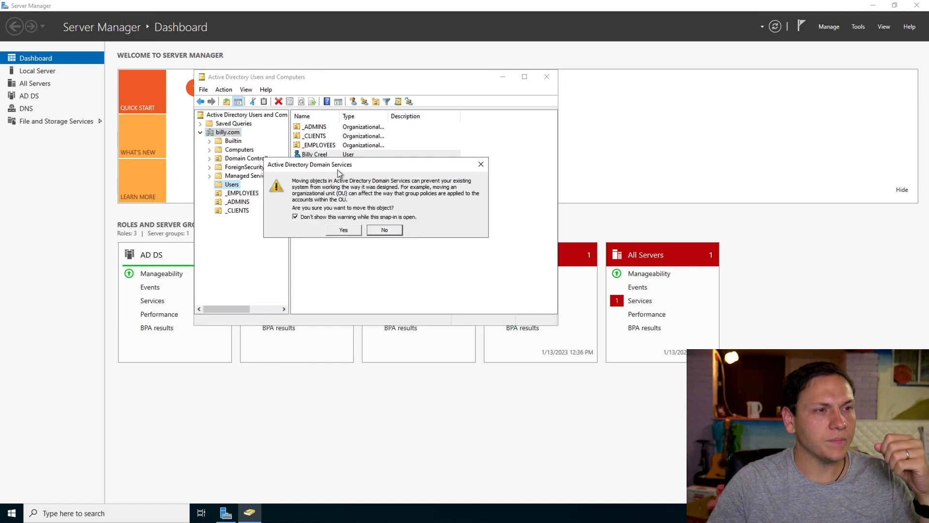
{"action": "left_click", "coordinate": [343, 231]}
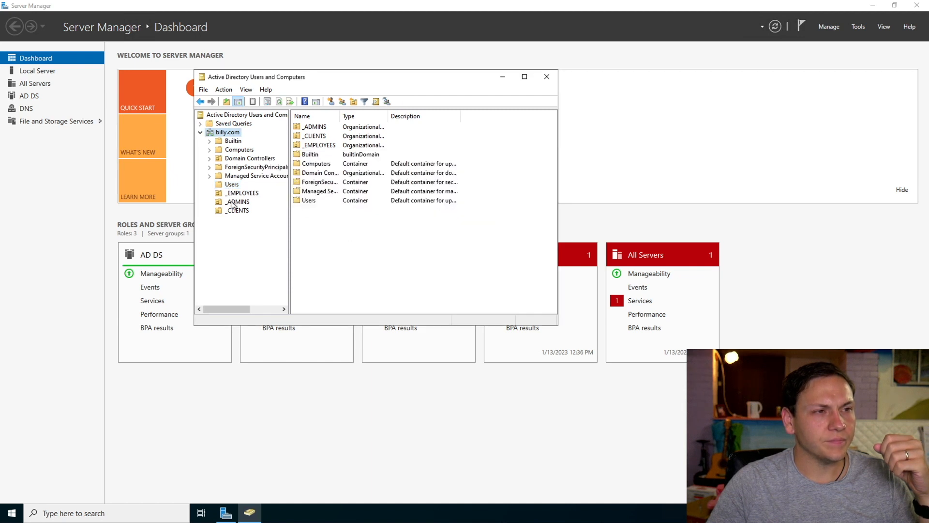
Make the newly created user in the Users container a member of the Domain Admins group and apply the change.
{"action": "left_click", "coordinate": [232, 186]}
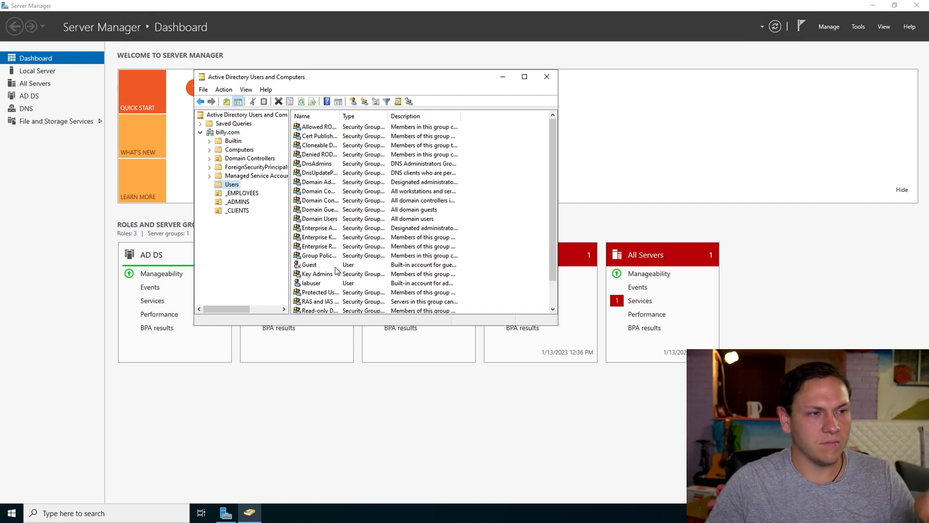
{"action": "scroll", "coordinate": [343, 209], "scroll_direction": "down", "scroll_amount": 1}
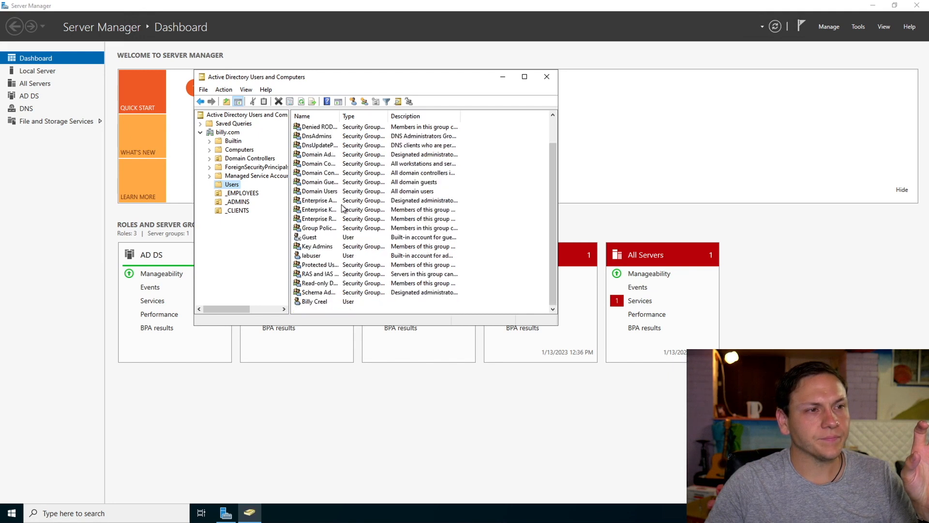
{"action": "double_click", "coordinate": [316, 302]}
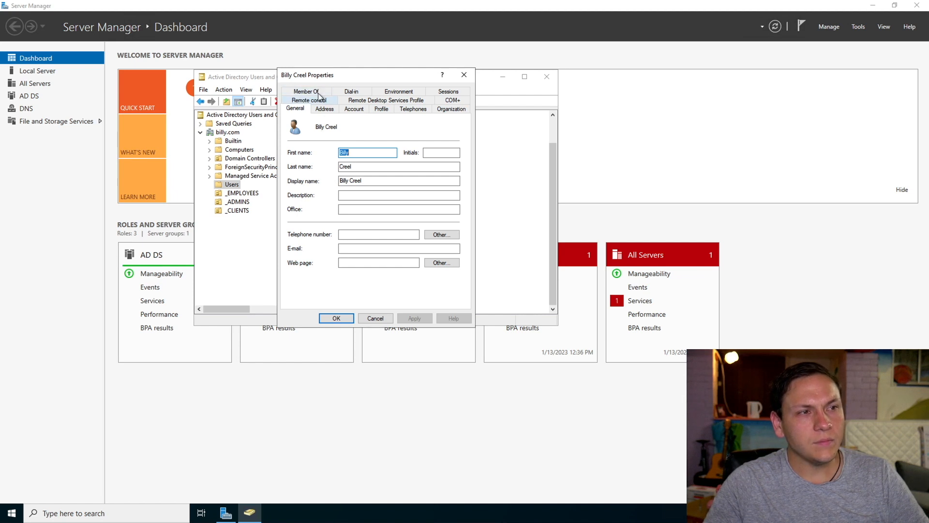
{"action": "left_click", "coordinate": [305, 92]}
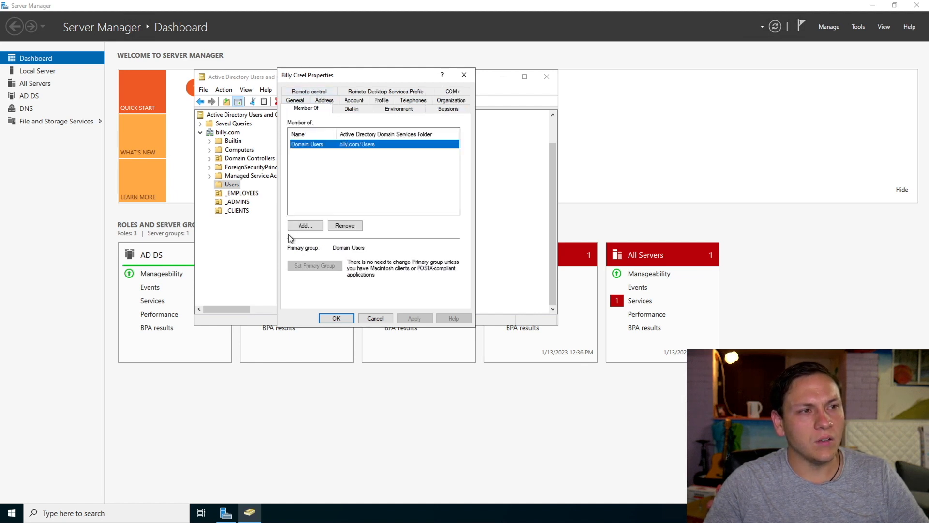
{"action": "left_click", "coordinate": [311, 226]}
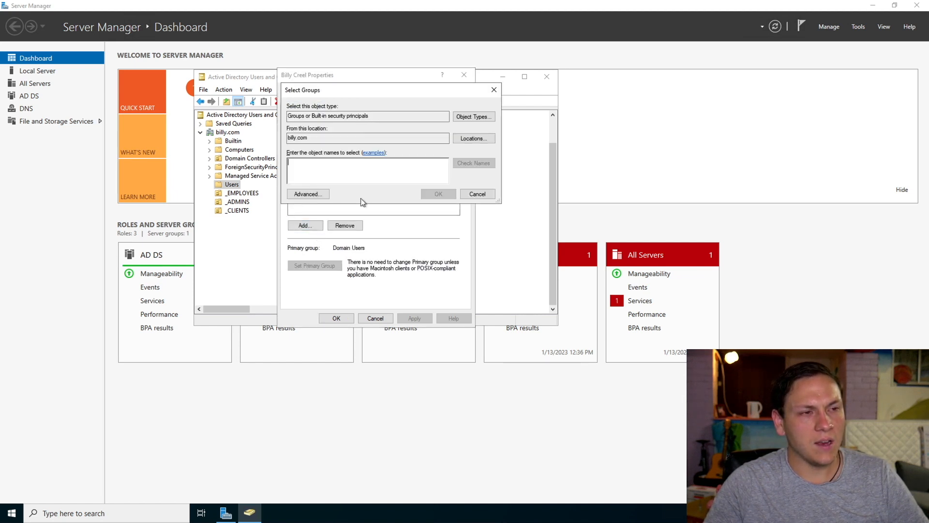
{"action": "type", "text": "do"}
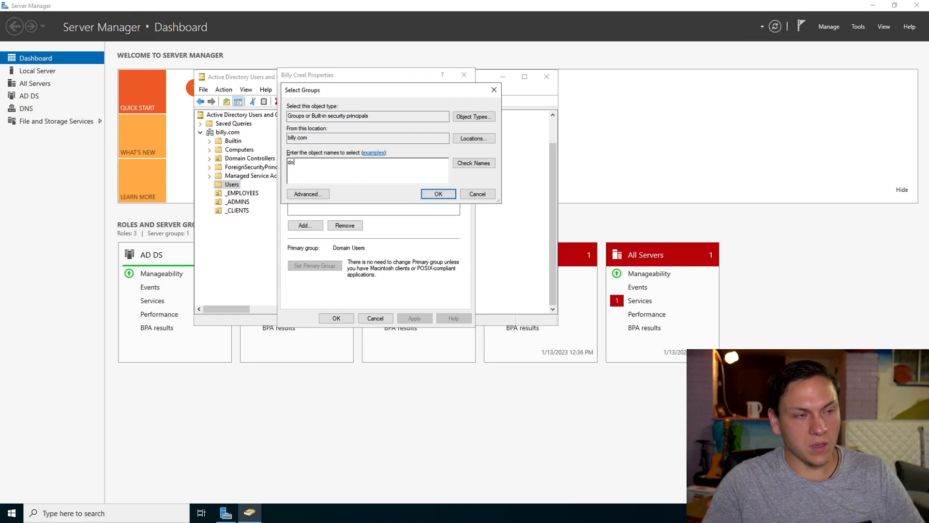
{"action": "type", "text": "main admin"}
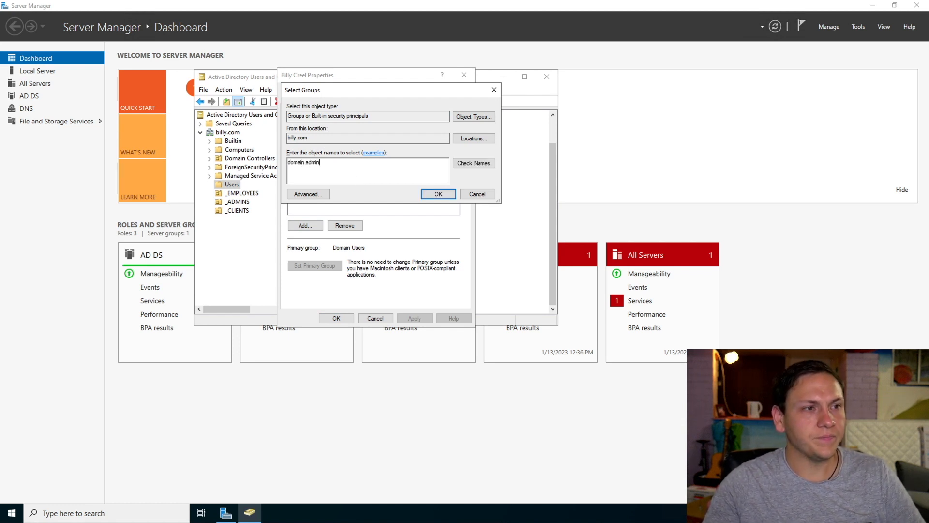
{"action": "left_click", "coordinate": [479, 165]}
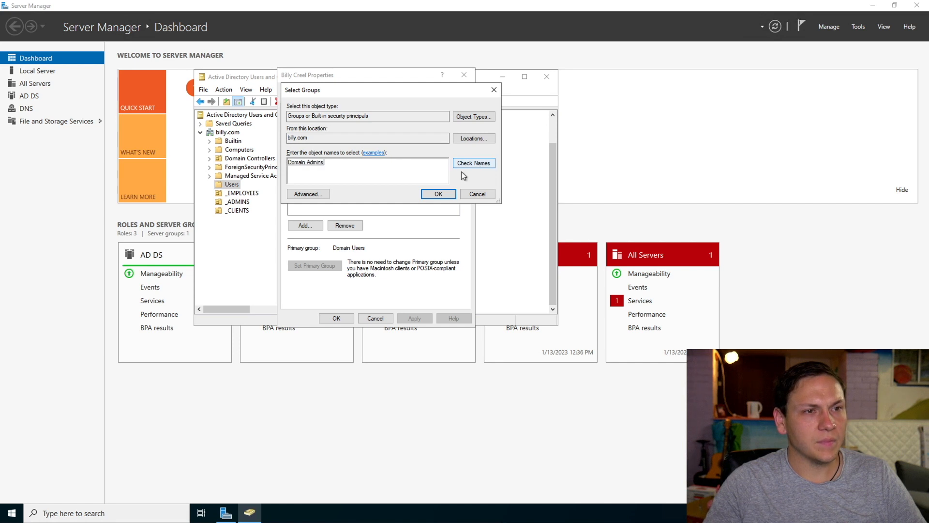
{"action": "left_click", "coordinate": [450, 195]}
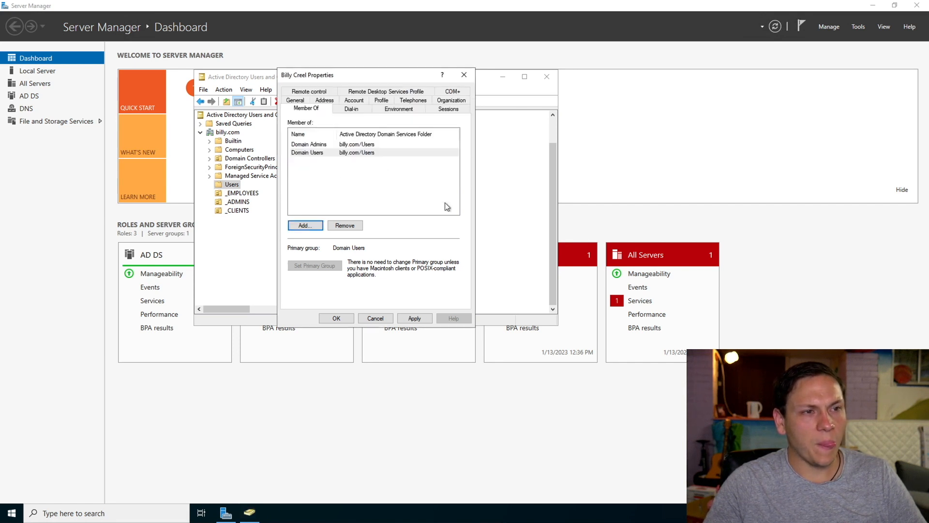
{"action": "left_click", "coordinate": [411, 318]}
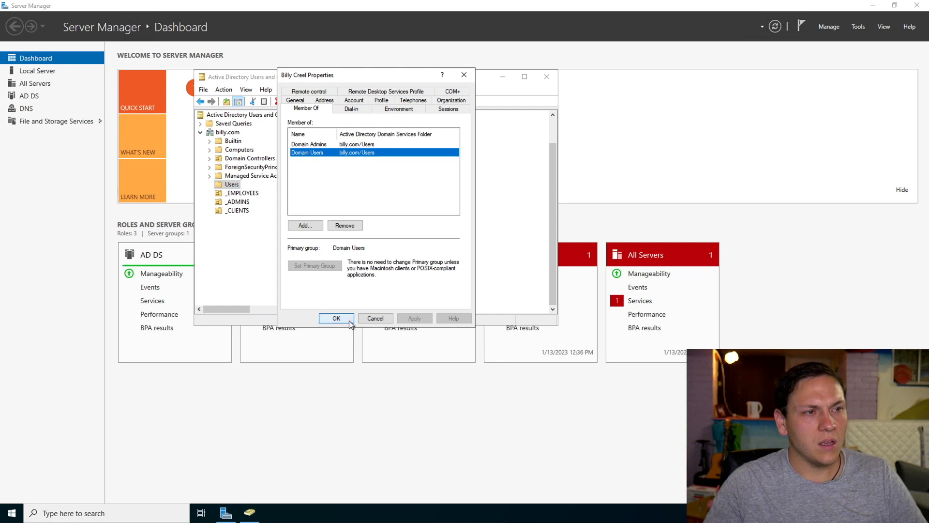
{"action": "left_click", "coordinate": [350, 320]}
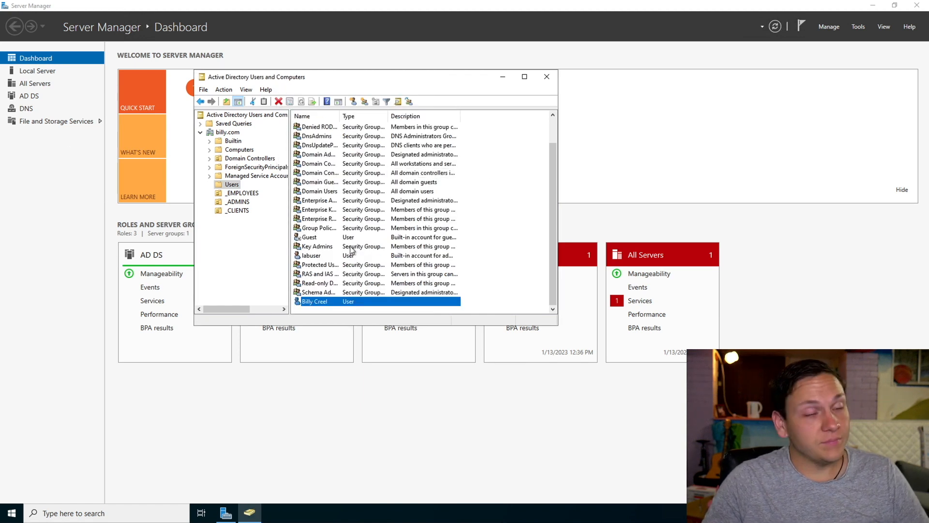
Close Active Directory Users and Computers and sign out of the labuser session on the server.
{"action": "left_click", "coordinate": [547, 77]}
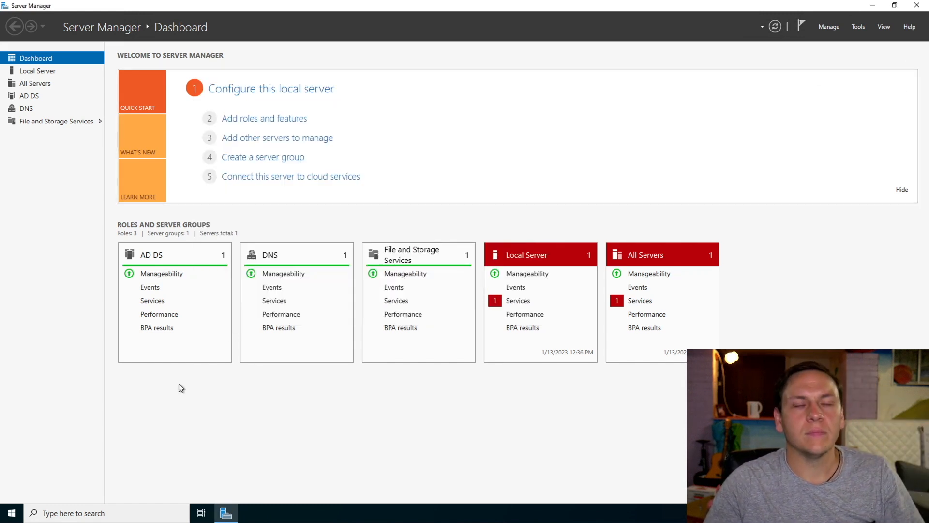
{"action": "left_click", "coordinate": [16, 510]}
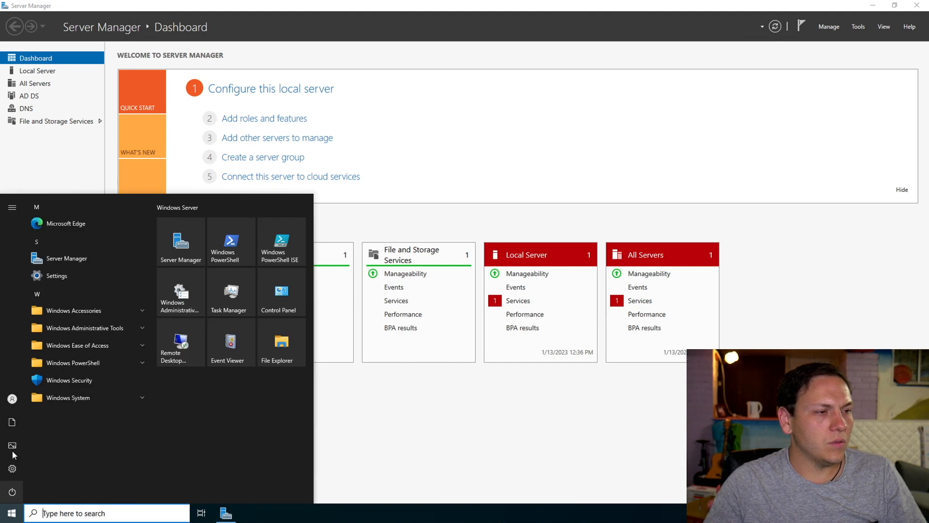
{"action": "mouse_move", "coordinate": [10, 475]}
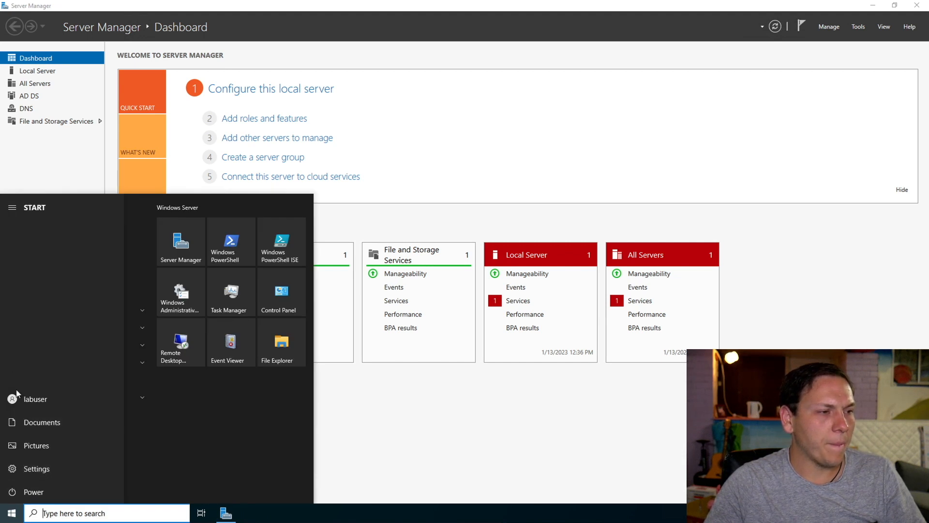
{"action": "left_click", "coordinate": [18, 402]}
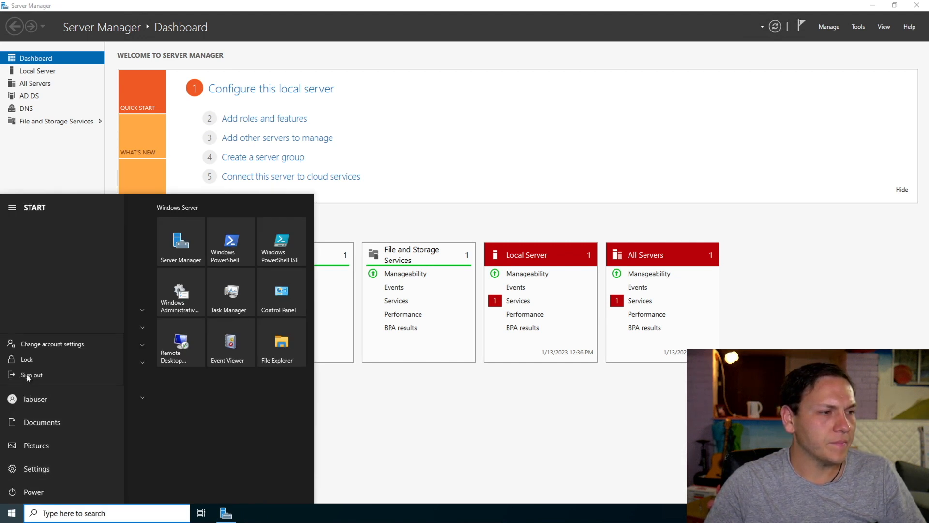
{"action": "left_click", "coordinate": [27, 376]}
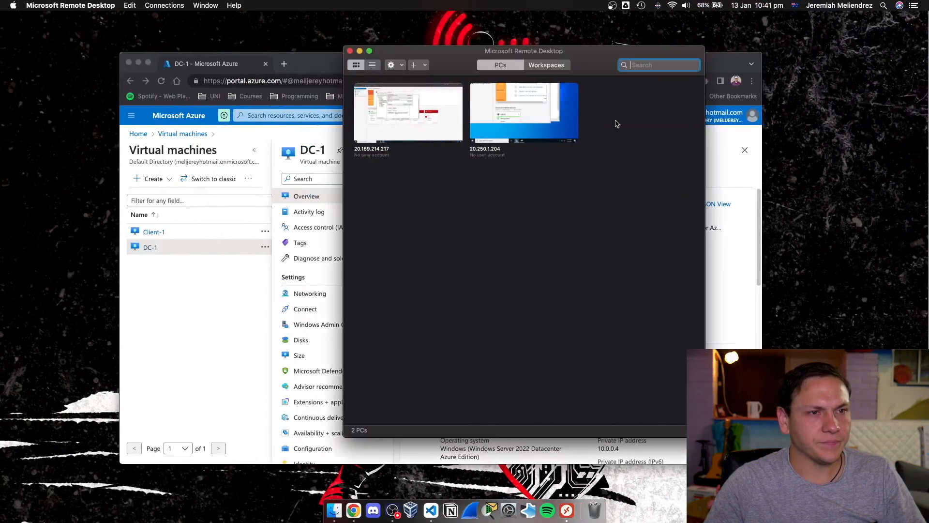
Reconnect to the remote PC 20.169.214.217 with the new billy.com administrator's user name and password, accepting the unverified certificate.
{"action": "double_click", "coordinate": [444, 168]}
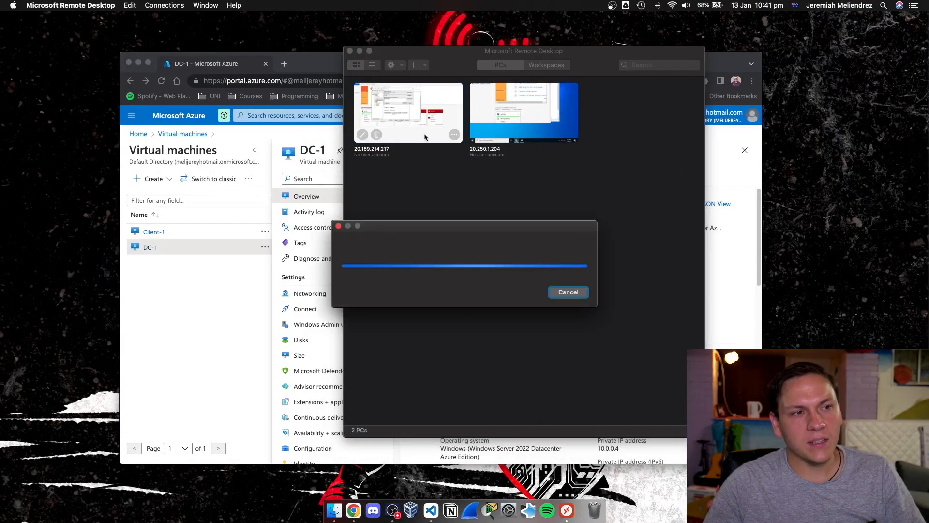
{"action": "type", "text": "billy.com"}
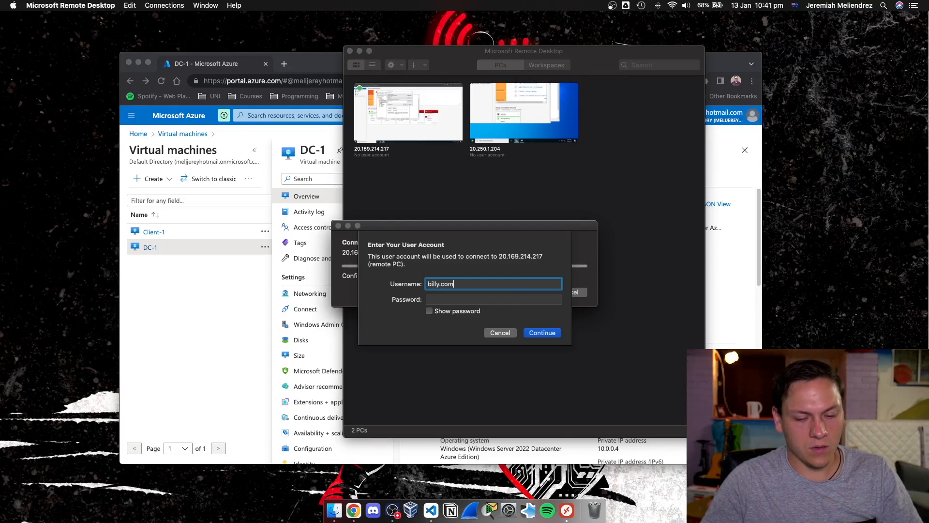
{"action": "type", "text": "\\bcr"}
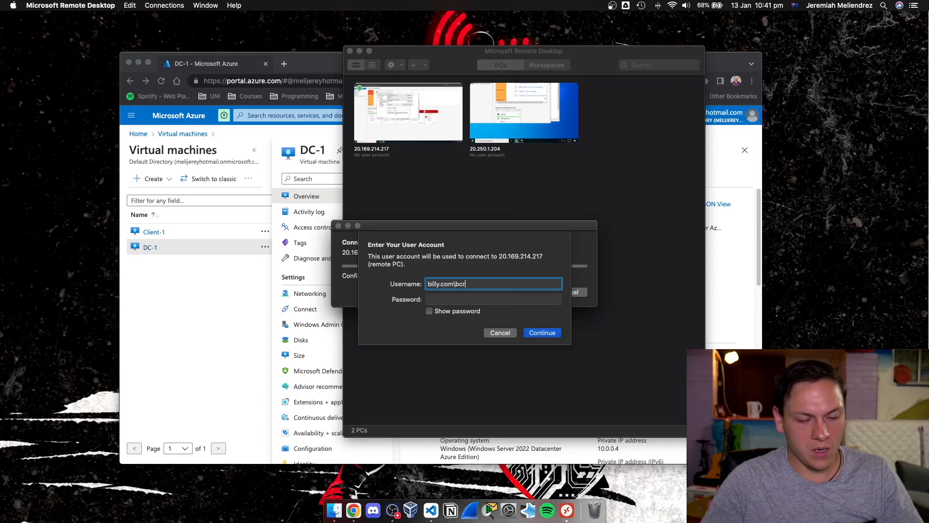
{"action": "type", "text": "eel"}
{"action": "key", "text": "Tab"}
{"action": "type", "text": "Pa"}
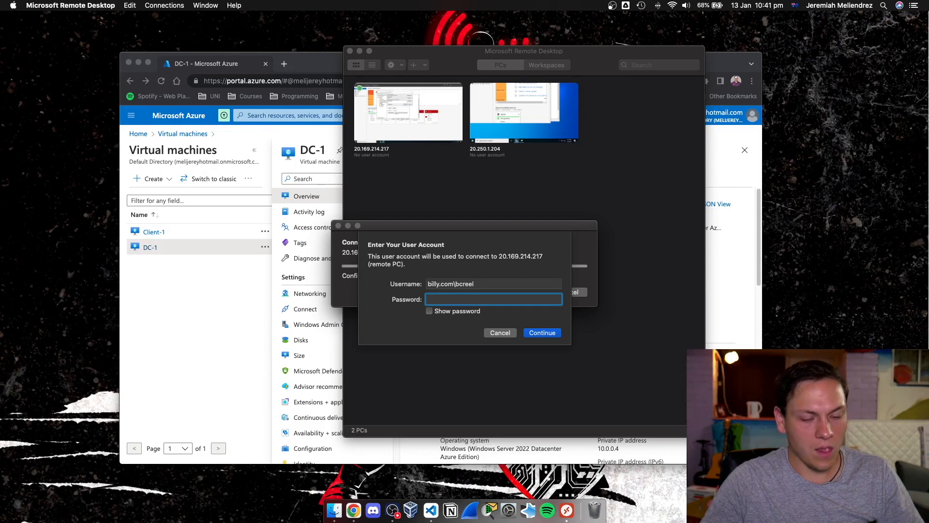
{"action": "type", "text": "ssword1!"}
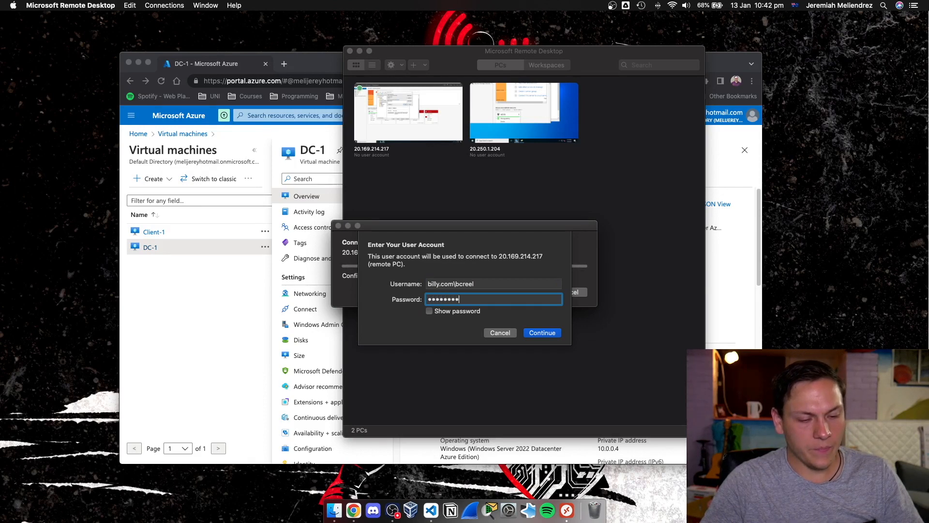
{"action": "key", "text": "Return"}
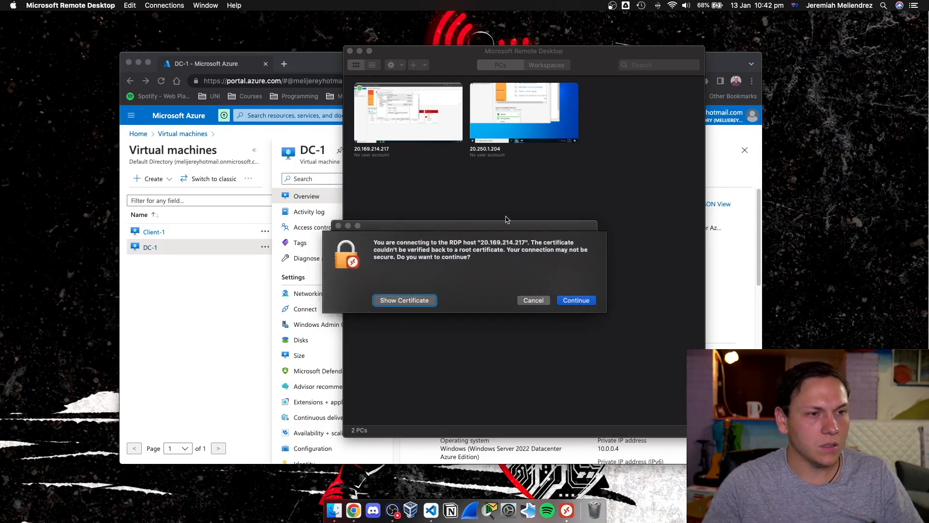
{"action": "left_click", "coordinate": [564, 302]}
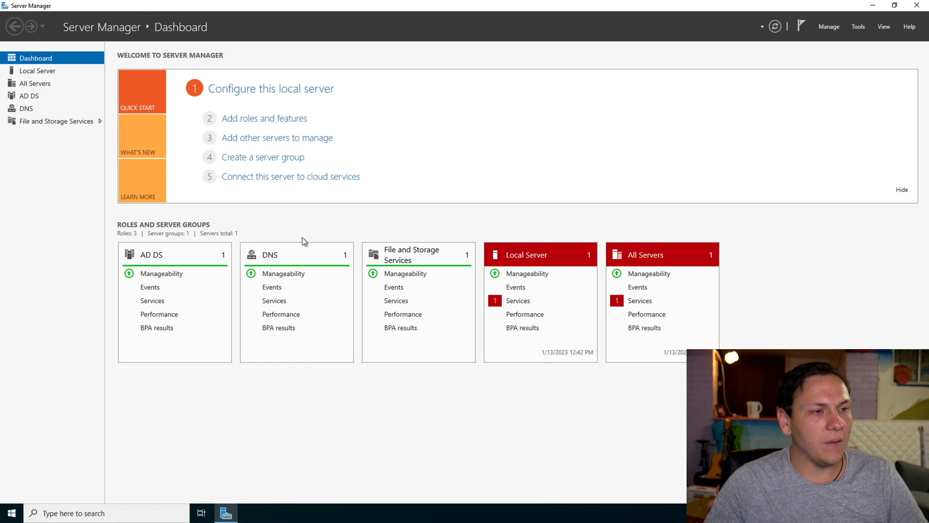
Open Microsoft Edge on the server and go to the repository github.com/joshmadakor1/AD_PS.
{"action": "left_click", "coordinate": [2, 514]}
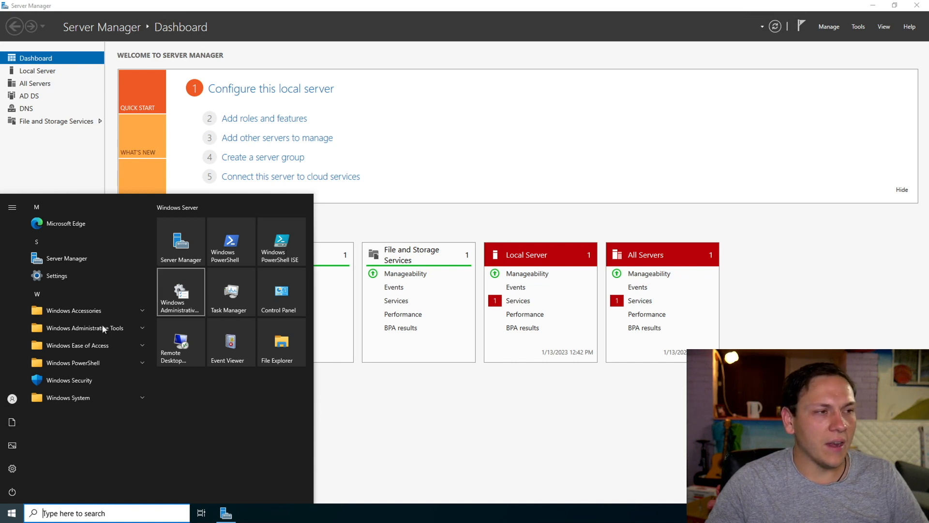
{"action": "left_click", "coordinate": [48, 228]}
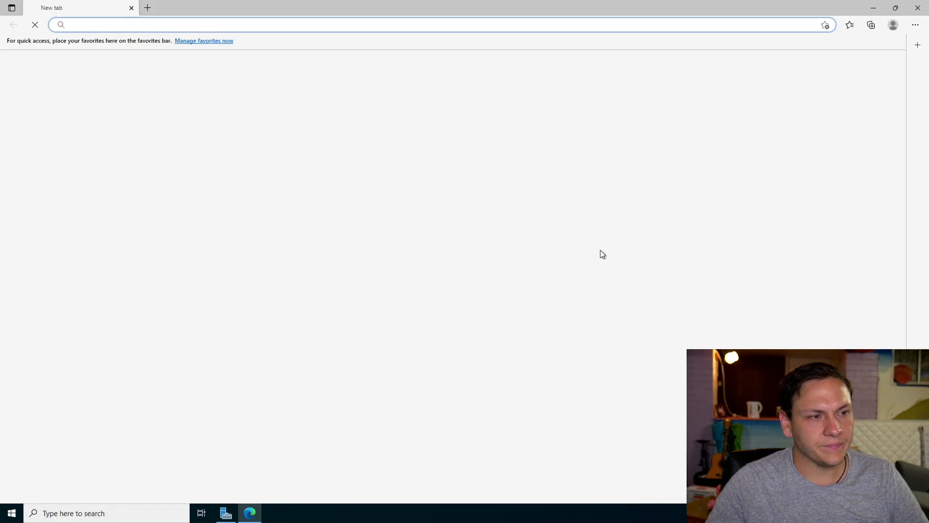
{"action": "type", "text": "github.com"}
{"action": "type", "text": "/joshmadakor1/AD_PS"}
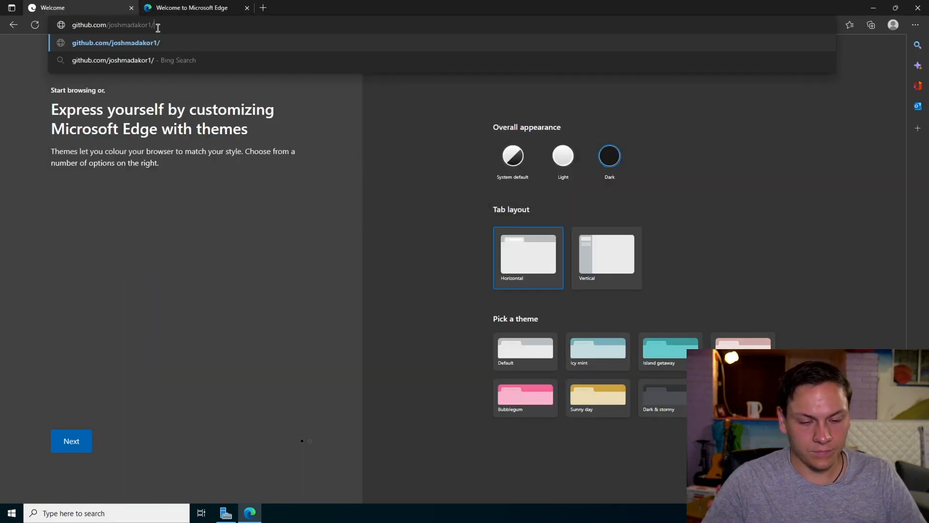
{"action": "key", "text": "Return"}
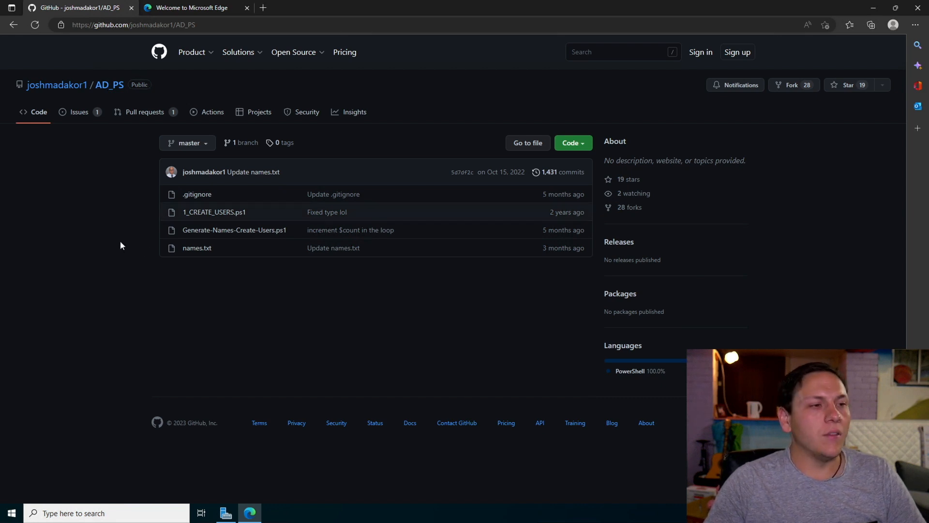
Open the raw version of Generate-Names-Create-Users.ps1 from the repository and select the entire script.
{"action": "left_click", "coordinate": [243, 232]}
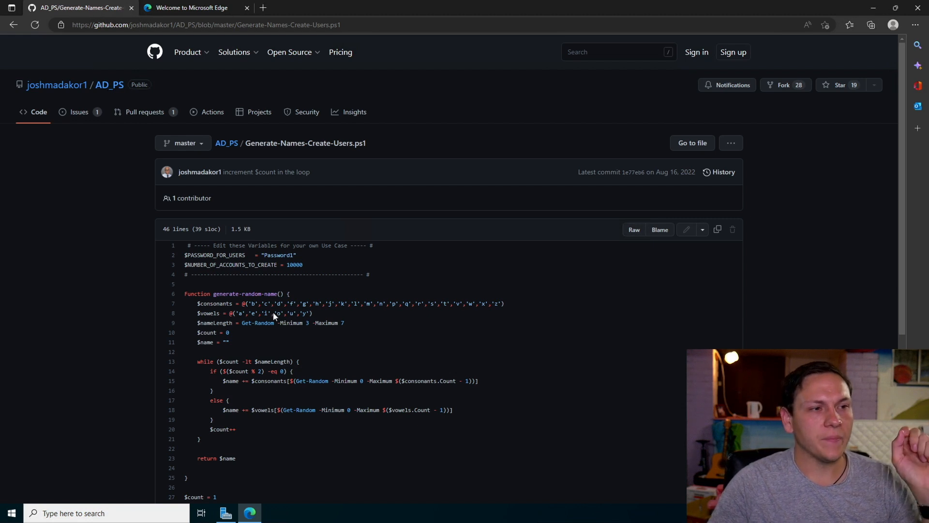
{"action": "left_click", "coordinate": [640, 229]}
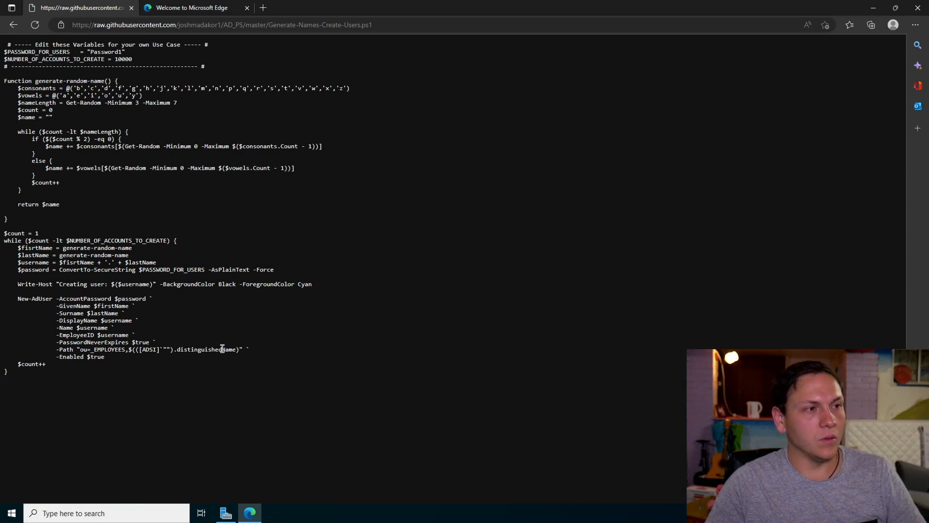
{"action": "key", "text": "ctrl+a"}
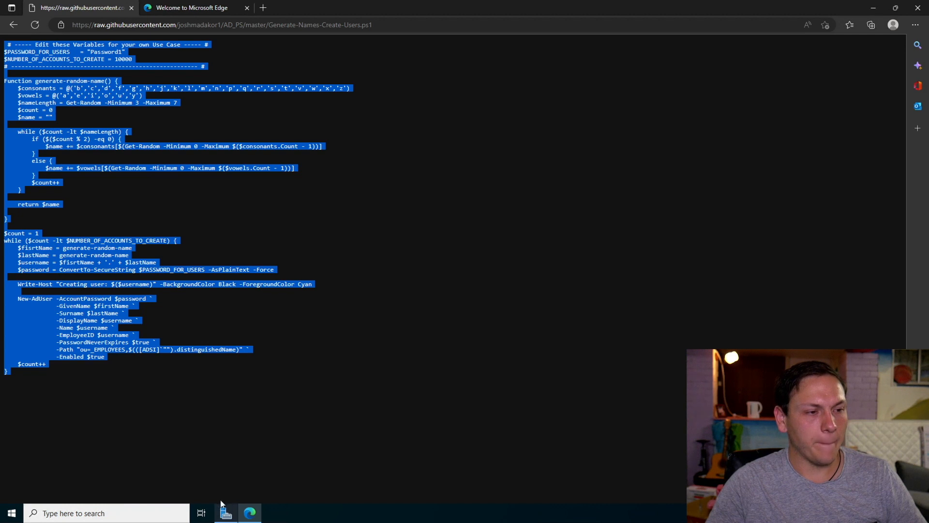
Search the server for powershell and run Windows PowerShell ISE as administrator.
{"action": "left_click", "coordinate": [61, 515]}
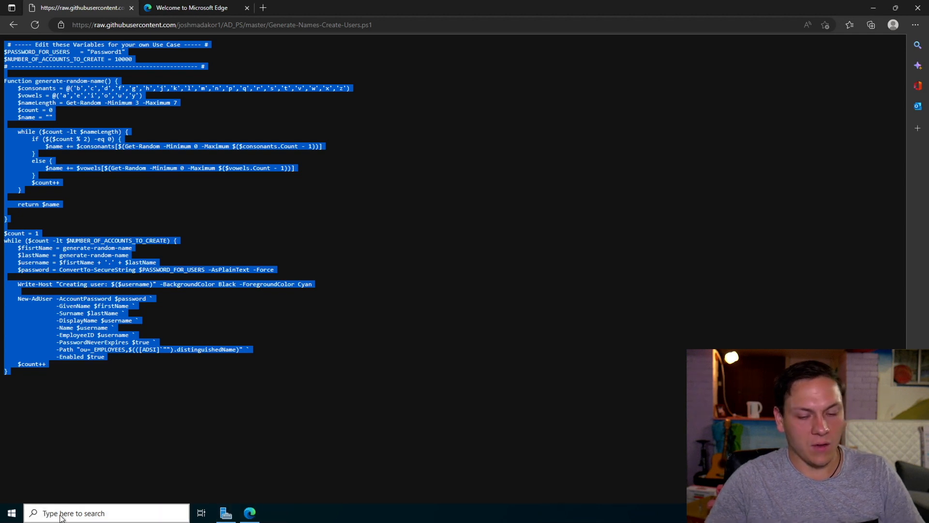
{"action": "type", "text": "powershell"}
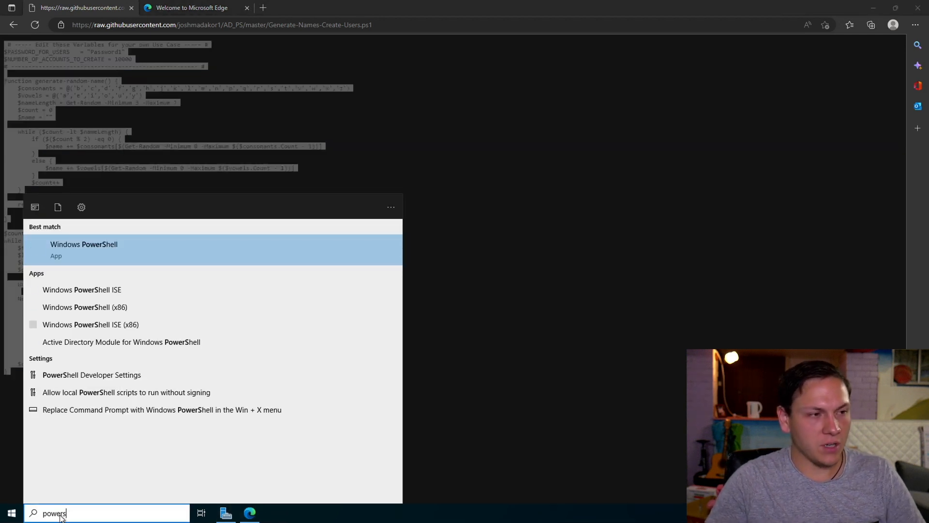
{"action": "right_click", "coordinate": [116, 288]}
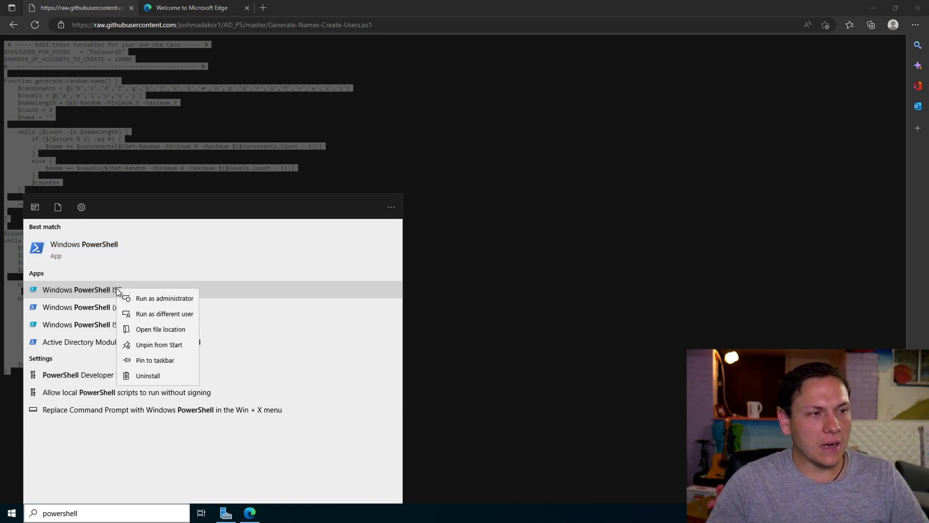
{"action": "left_click", "coordinate": [129, 298]}
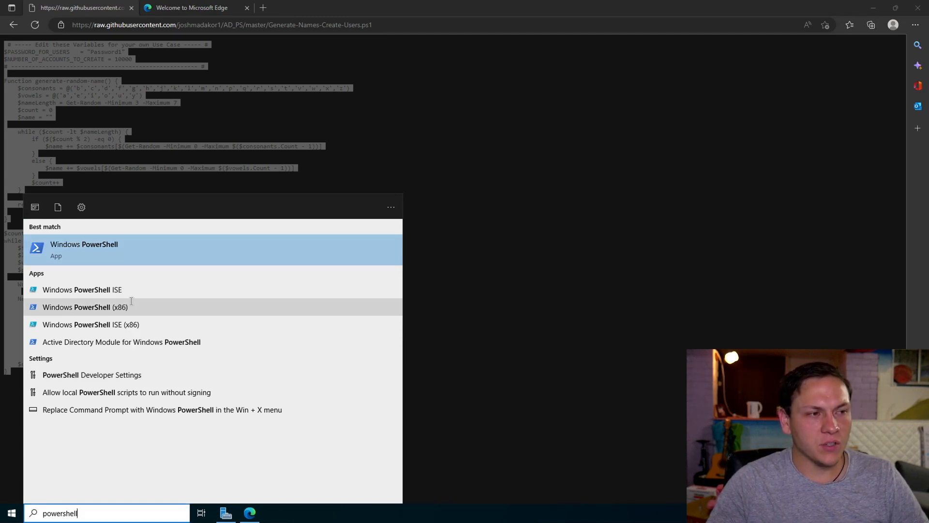
{"action": "left_click", "coordinate": [429, 318]}
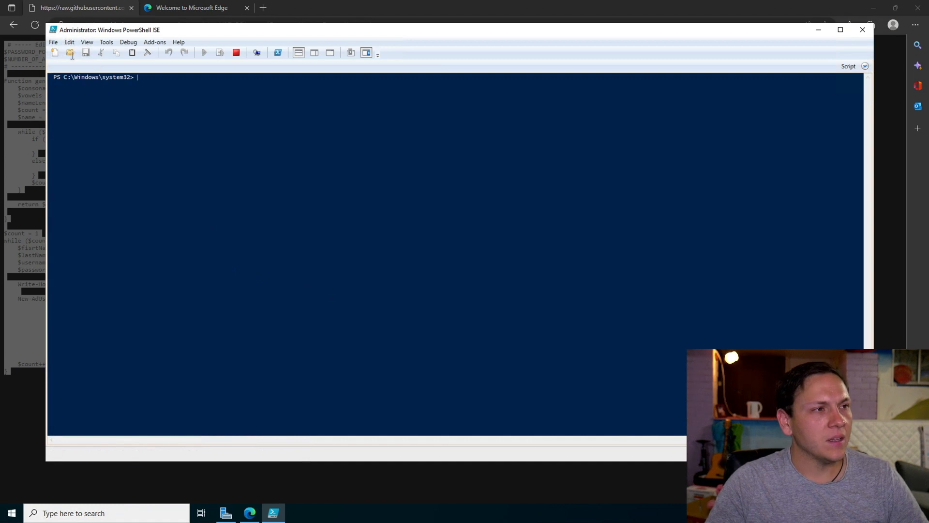
Create a new script in PowerShell ISE and paste the copied user-creation code into it.
{"action": "left_click", "coordinate": [55, 54]}
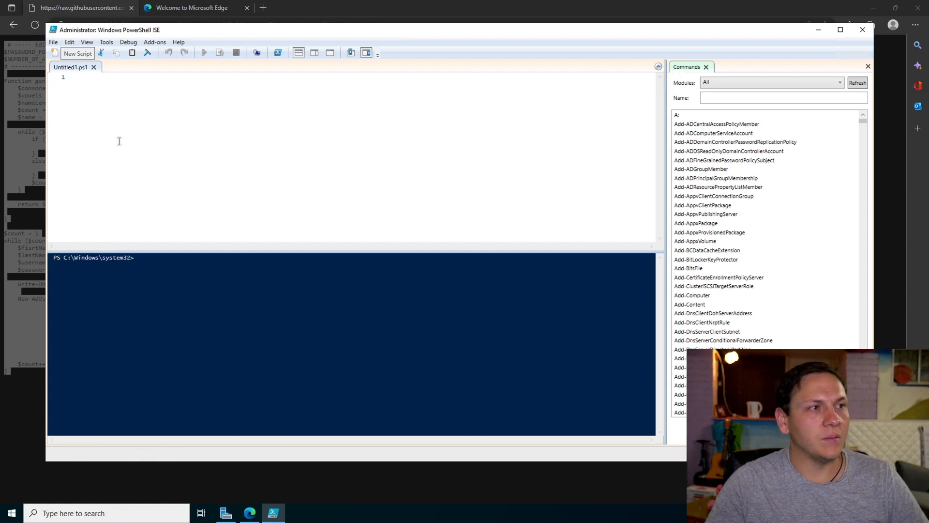
{"action": "key", "text": "ctrl+v"}
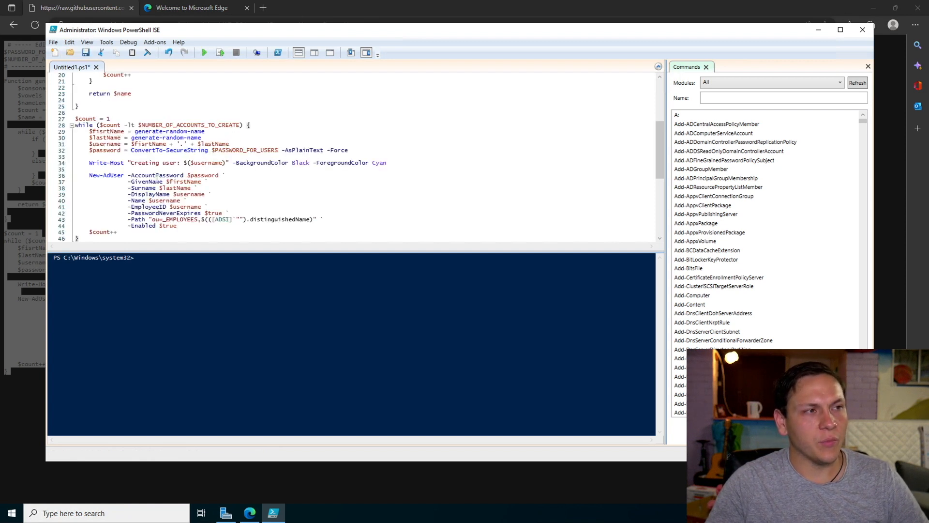
{"action": "scroll", "coordinate": [157, 178], "scroll_direction": "down", "scroll_amount": 8}
{"action": "scroll", "coordinate": [156, 179], "scroll_direction": "up", "scroll_amount": 15}
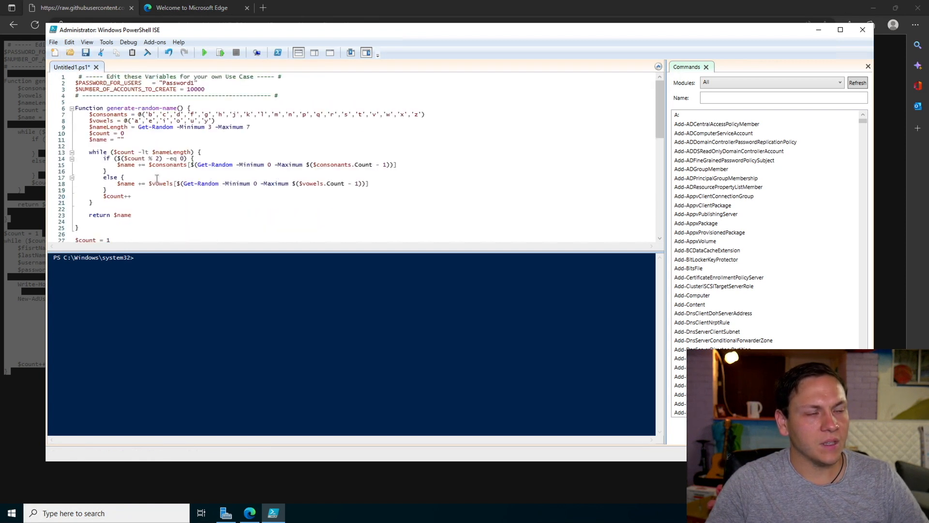
Set $NUMBER_OF_ACCOUNTS_TO_CREATE to 100 in the script and run it to create the employee accounts.
{"action": "left_click", "coordinate": [205, 90]}
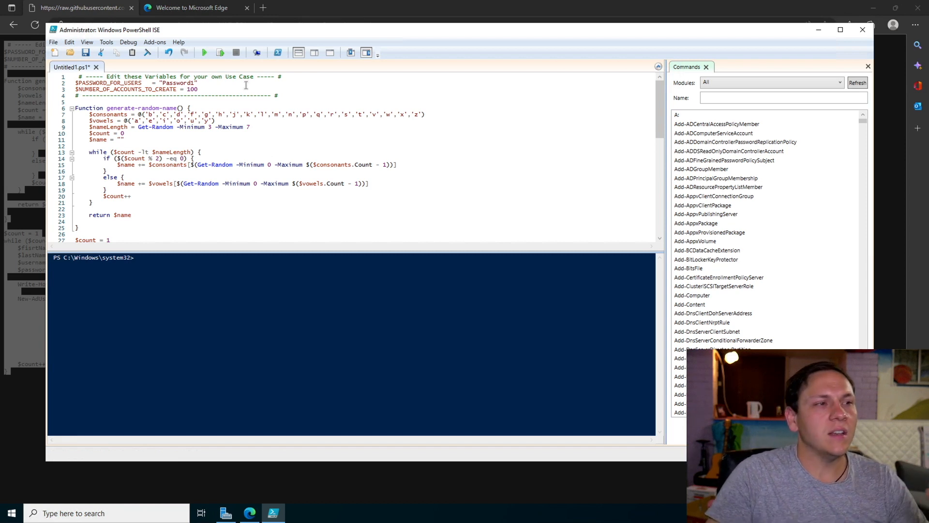
{"action": "left_click_drag", "start_coordinate": [201, 79], "coordinate": [162, 79]}
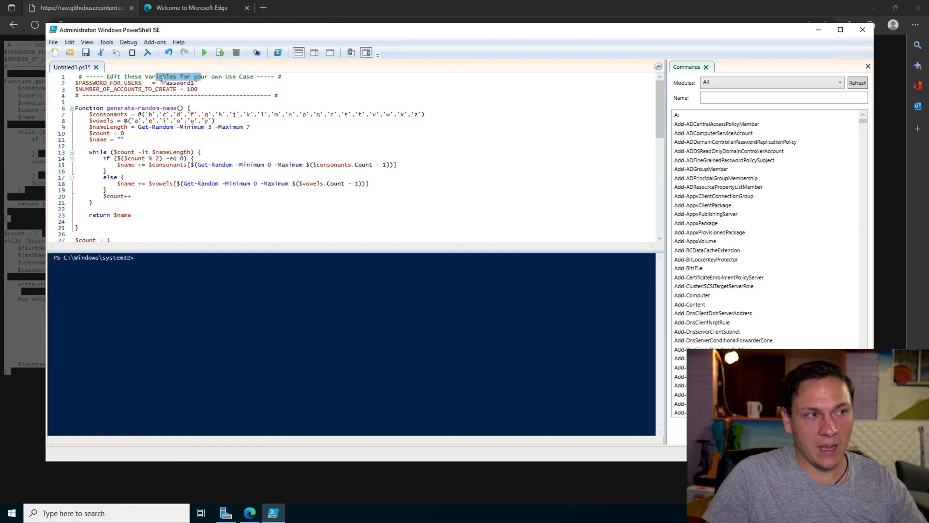
{"action": "double_click", "coordinate": [189, 83]}
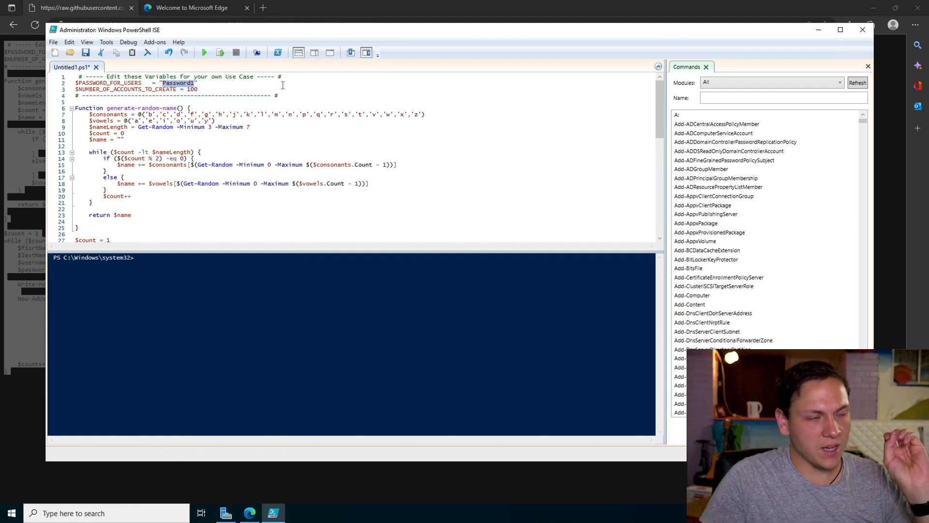
{"action": "left_click", "coordinate": [205, 54]}
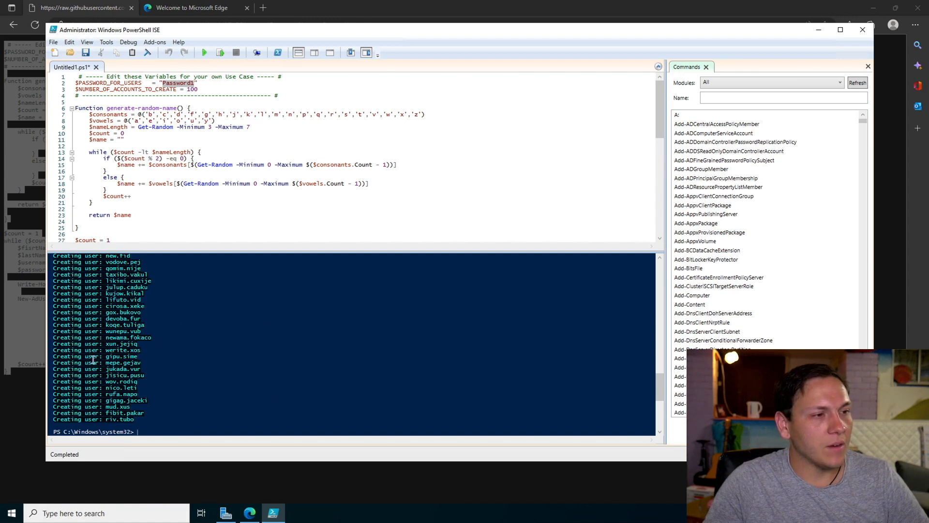
Close PowerShell ISE without saving the script and close the browser page with the raw code.
{"action": "left_click", "coordinate": [861, 32]}
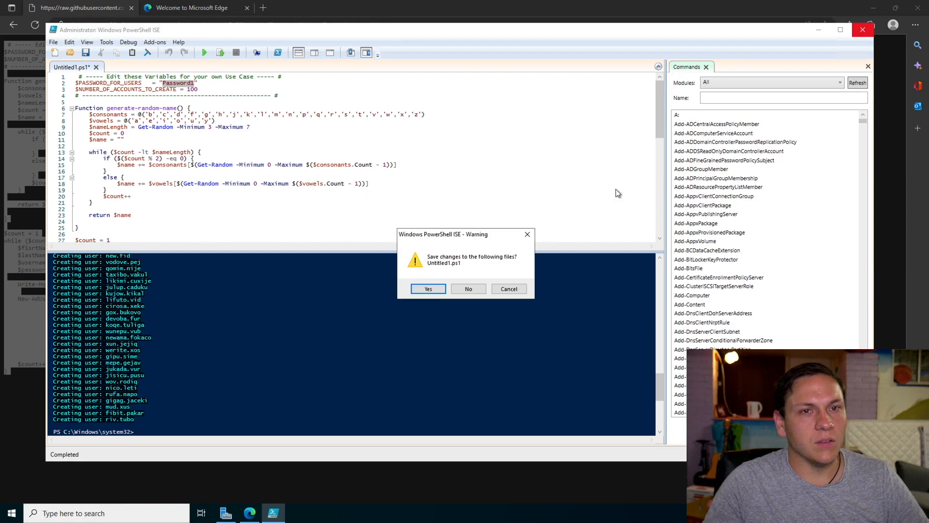
{"action": "left_click", "coordinate": [460, 289]}
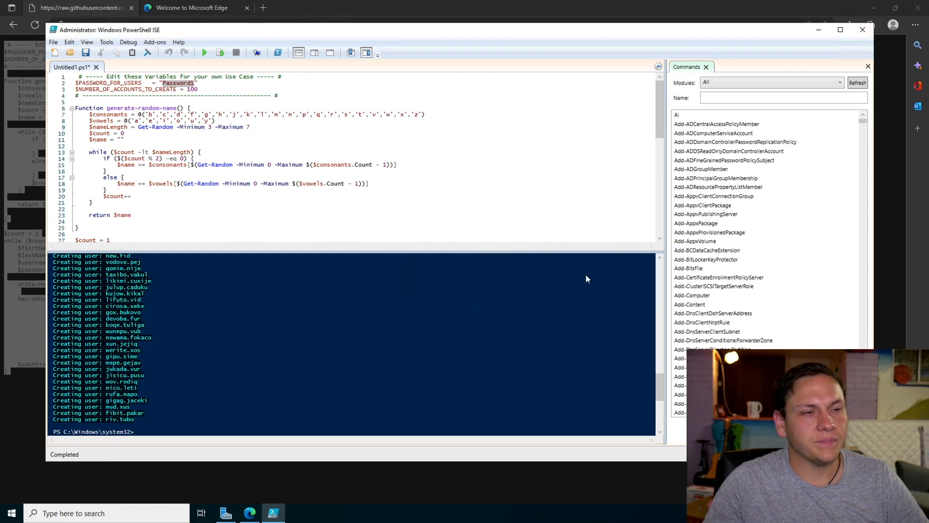
{"action": "left_click", "coordinate": [131, 8]}
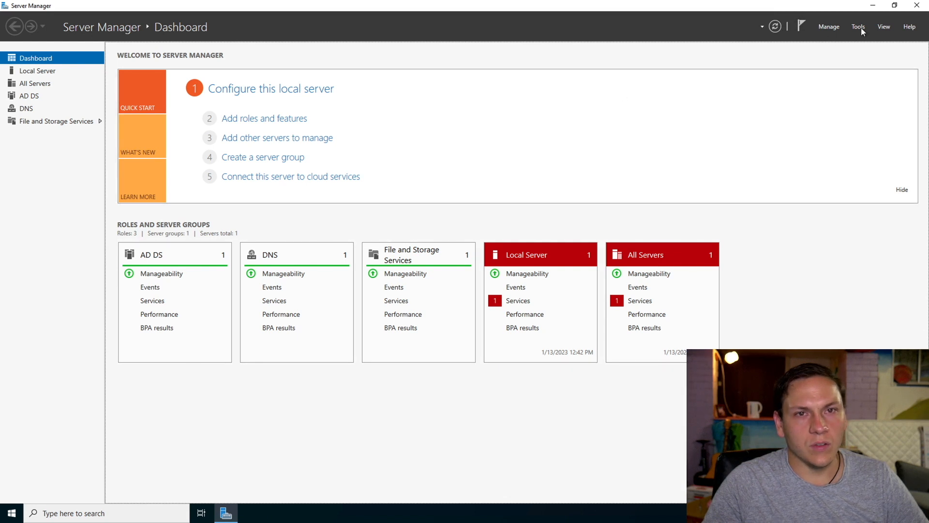
Open Active Directory Users and Computers and display the users in the _EMPLOYEES organizational unit of billy.com.
{"action": "left_click", "coordinate": [860, 27]}
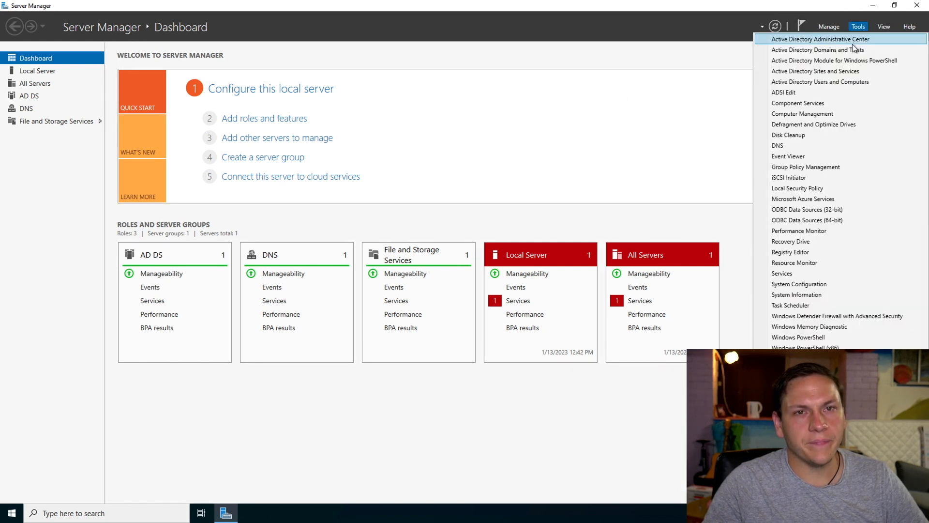
{"action": "left_click", "coordinate": [829, 81]}
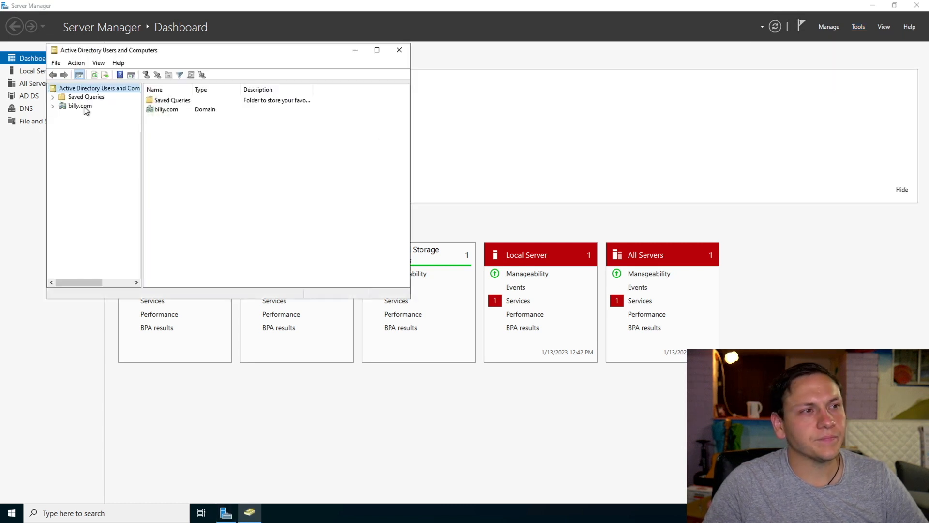
{"action": "left_click", "coordinate": [54, 106]}
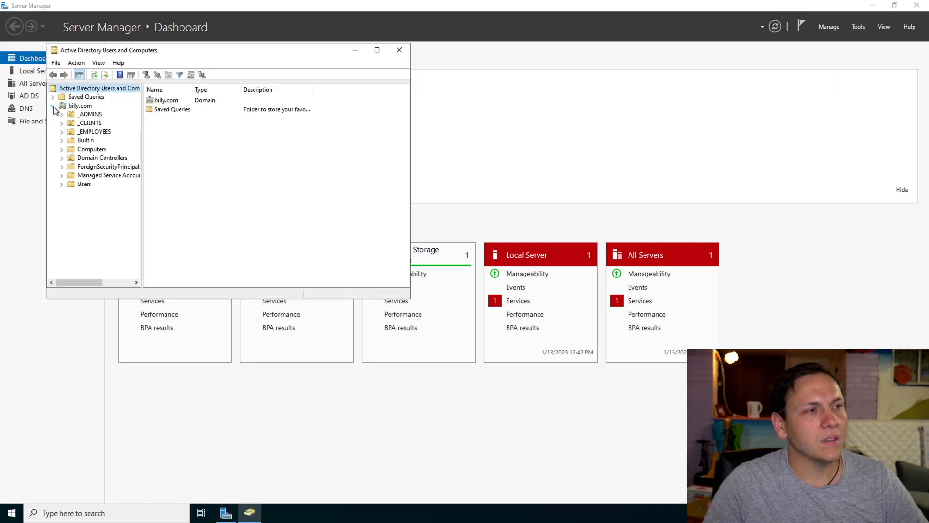
{"action": "left_click", "coordinate": [92, 132]}
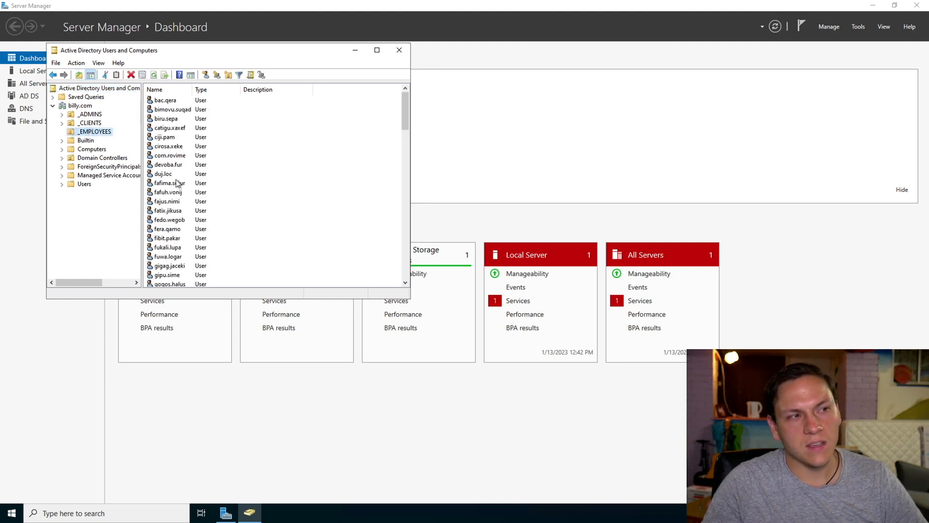
Open the properties of one generated employee, check the name fields, and select the pre-Windows 2000 logon name in the account details.
{"action": "double_click", "coordinate": [163, 174]}
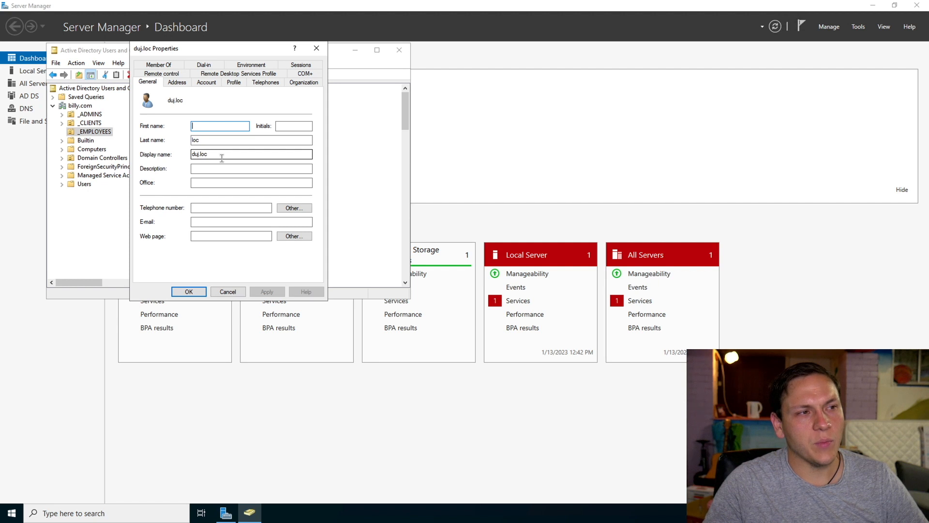
{"action": "left_click", "coordinate": [207, 141]}
{"action": "left_click", "coordinate": [214, 127]}
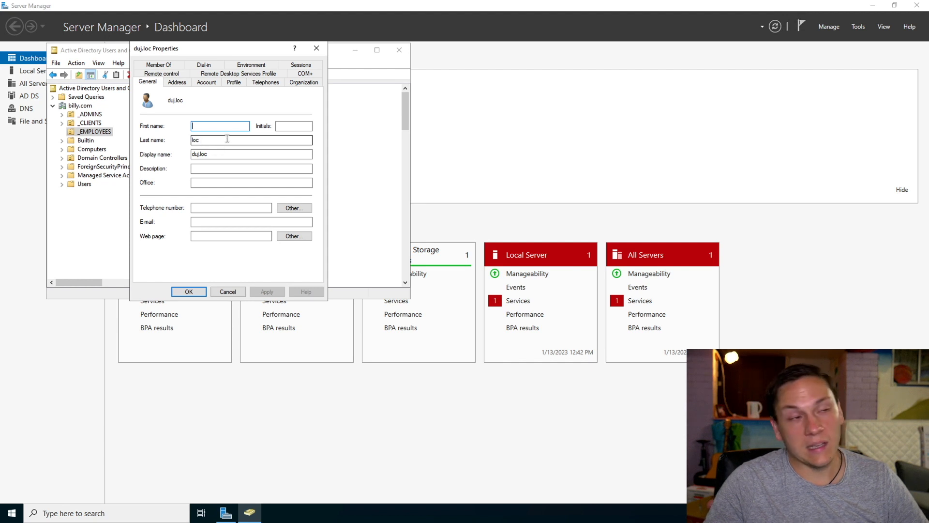
{"action": "left_click", "coordinate": [205, 83]}
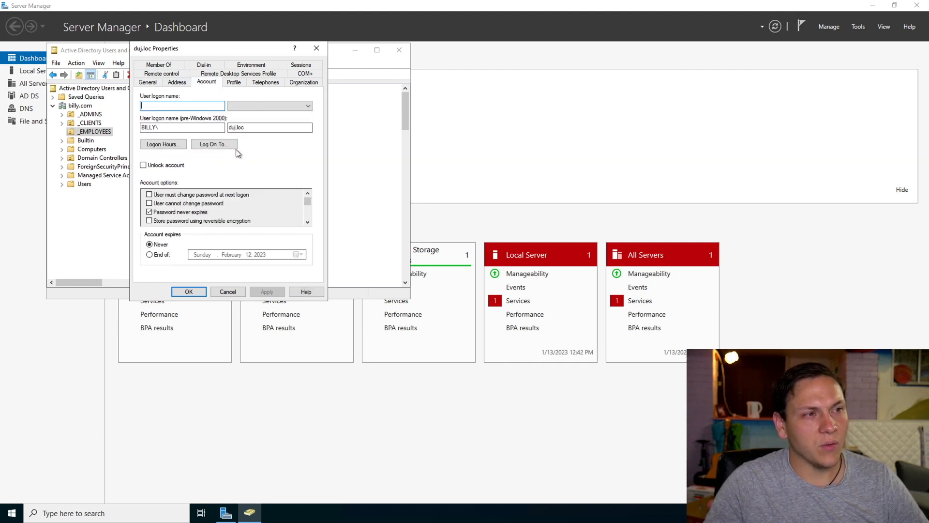
{"action": "left_click_drag", "start_coordinate": [255, 130], "coordinate": [209, 137]}
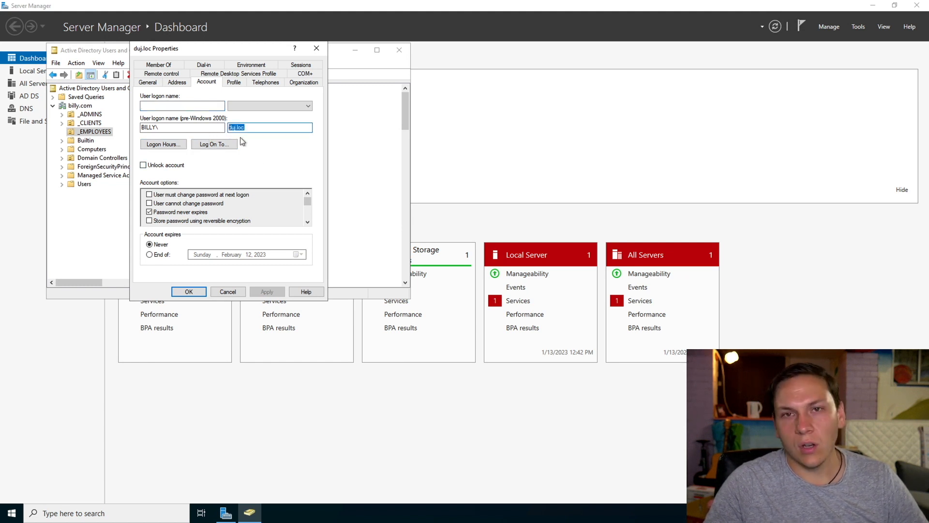